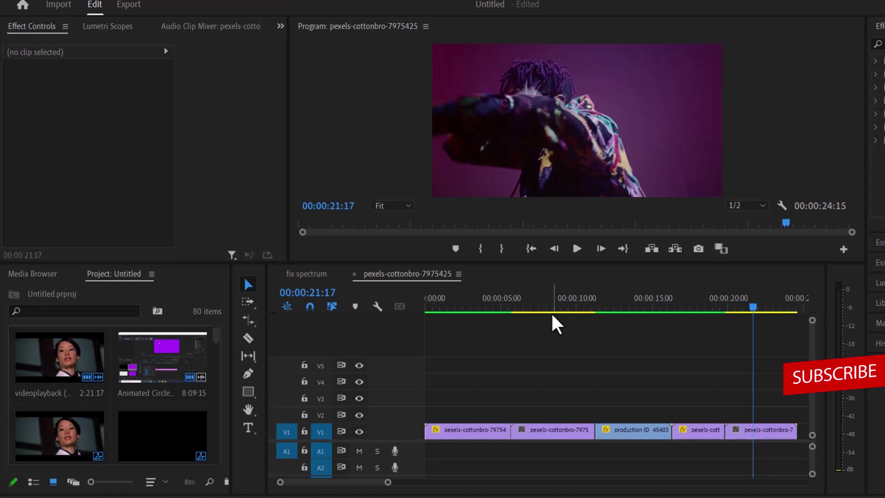
Scrub the sequence and park the playhead at 00:00:05:18, where the first two clips meet
{"action": "left_click_drag", "start_coordinate": [491, 306], "coordinate": [686, 298]}
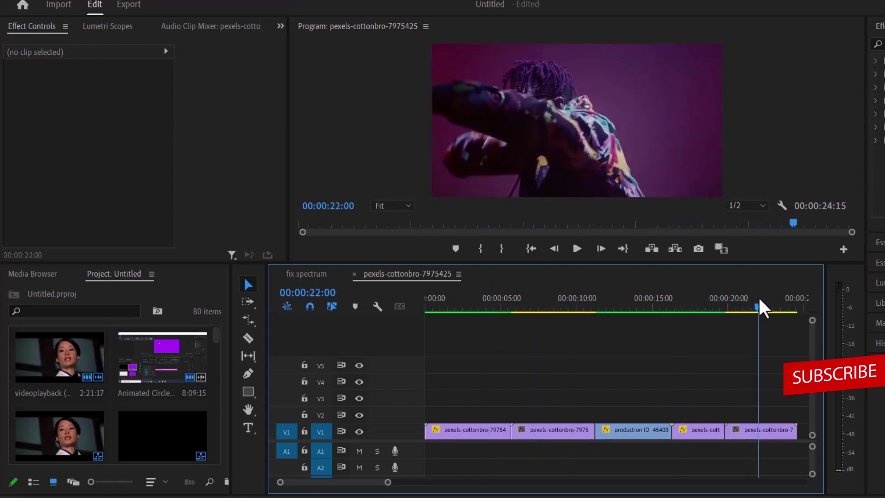
{"action": "left_click_drag", "start_coordinate": [758, 298], "coordinate": [746, 300]}
{"action": "left_click", "coordinate": [511, 306]}
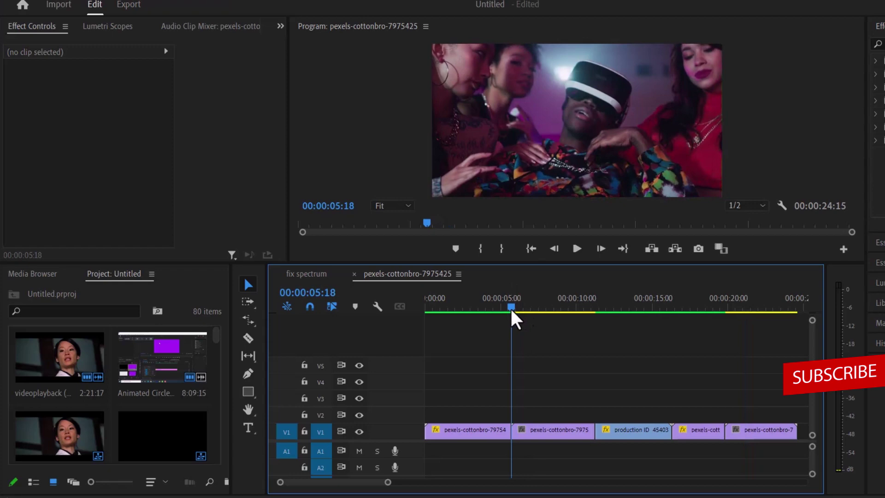
{"action": "left_click_drag", "start_coordinate": [387, 483], "coordinate": [341, 483]}
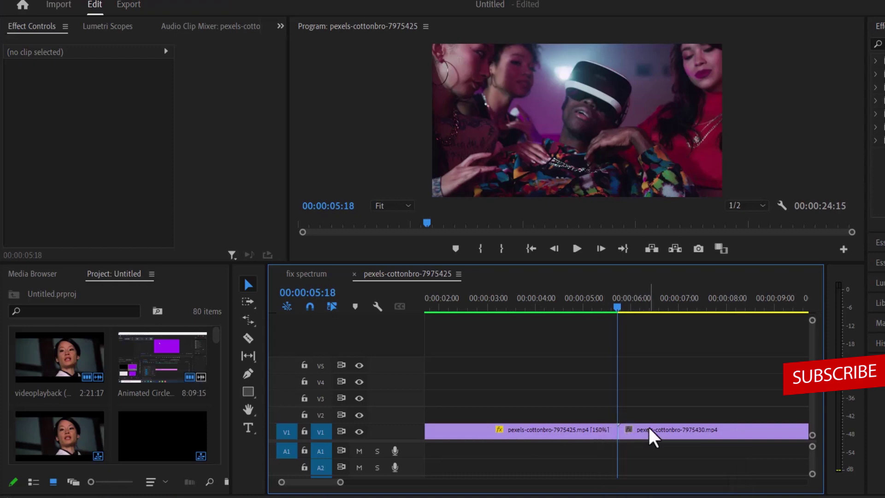
With the Razor tool, cut V1 at every frame stepping forward from the cut to about 05:23
{"action": "key", "text": "Right"}
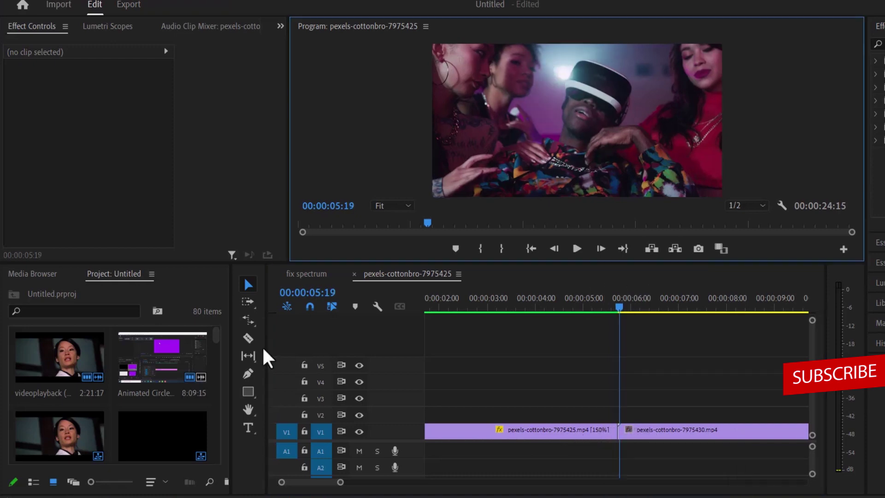
{"action": "left_click", "coordinate": [249, 339]}
{"action": "left_click_drag", "start_coordinate": [340, 482], "coordinate": [299, 482]}
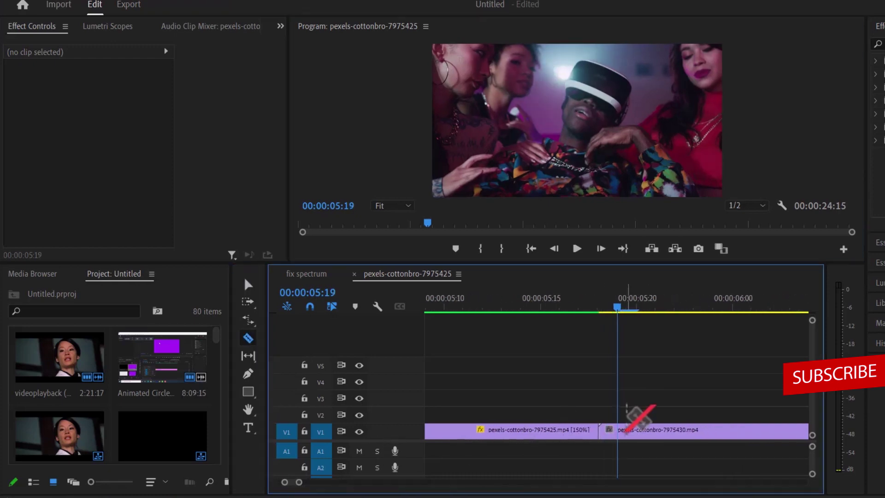
{"action": "left_click", "coordinate": [621, 431]}
{"action": "key", "text": "Right"}
{"action": "left_click", "coordinate": [637, 431]}
{"action": "key", "text": "Right"}
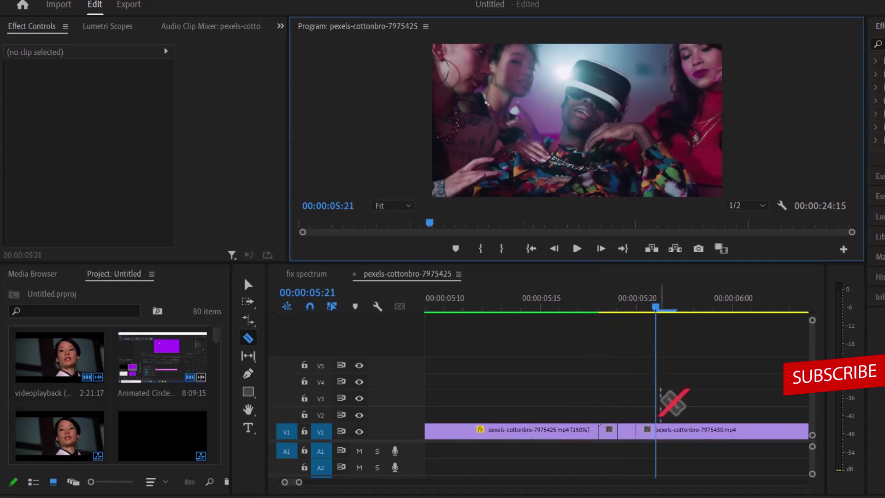
{"action": "left_click", "coordinate": [656, 431]}
{"action": "left_click", "coordinate": [602, 249]}
{"action": "left_click", "coordinate": [675, 431]}
{"action": "left_click", "coordinate": [602, 249]}
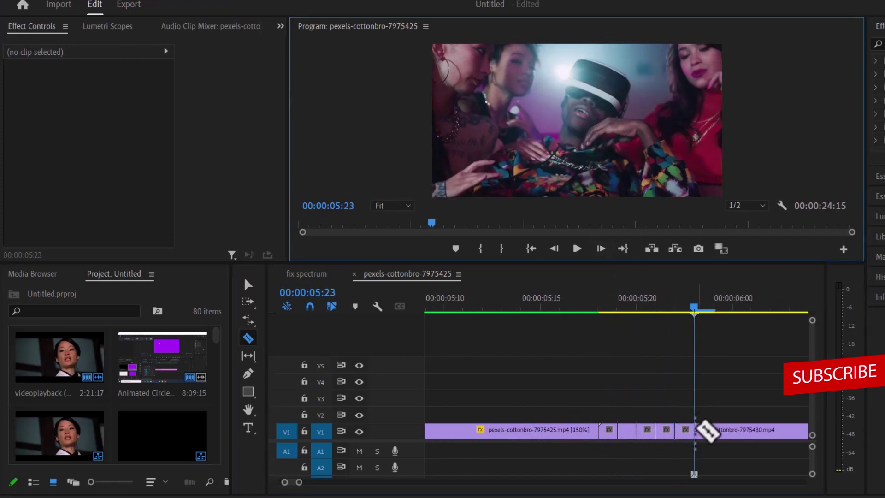
{"action": "left_click", "coordinate": [694, 431]}
Return to 05:18 and cut V1 at every frame stepping back to 00:00:05:13
{"action": "left_click", "coordinate": [599, 307]}
{"action": "left_click", "coordinate": [555, 249]}
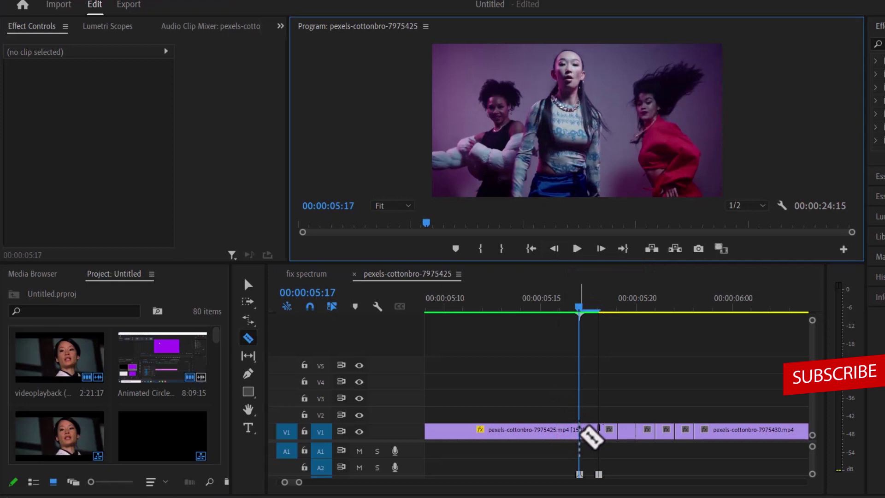
{"action": "left_click", "coordinate": [579, 431]}
{"action": "left_click", "coordinate": [554, 249]}
{"action": "left_click", "coordinate": [559, 431]}
{"action": "left_click", "coordinate": [555, 249]}
{"action": "left_click", "coordinate": [541, 431]}
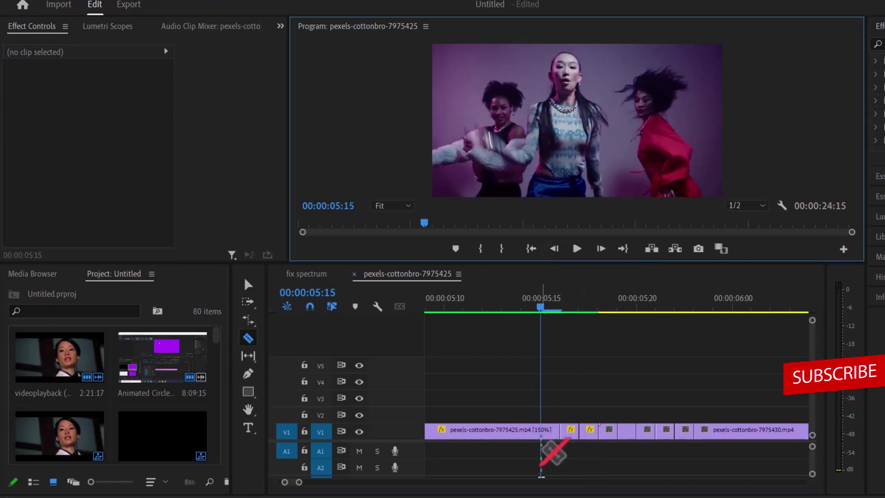
{"action": "left_click", "coordinate": [555, 249]}
{"action": "left_click", "coordinate": [521, 431]}
{"action": "left_click", "coordinate": [555, 249]}
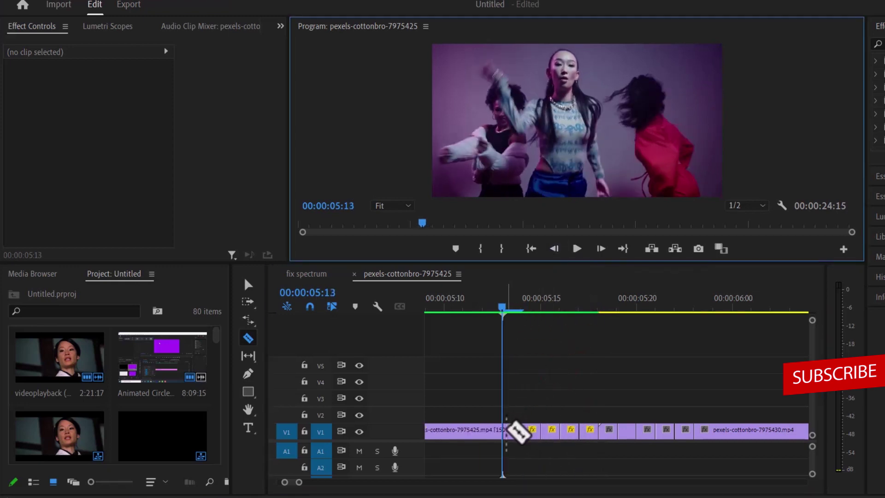
{"action": "left_click", "coordinate": [503, 431]}
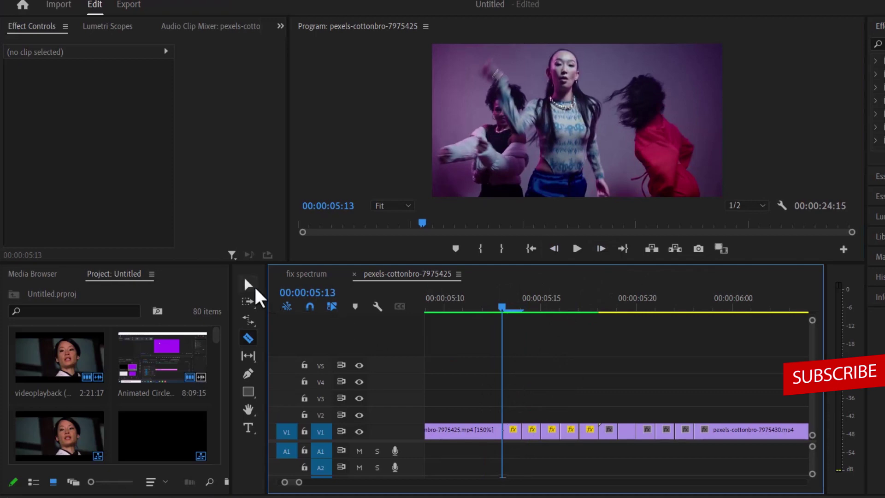
Select the one-frame piece at 00:00:05:13 and raise its Lumetri Exposure to 5.0
{"action": "left_click", "coordinate": [249, 285]}
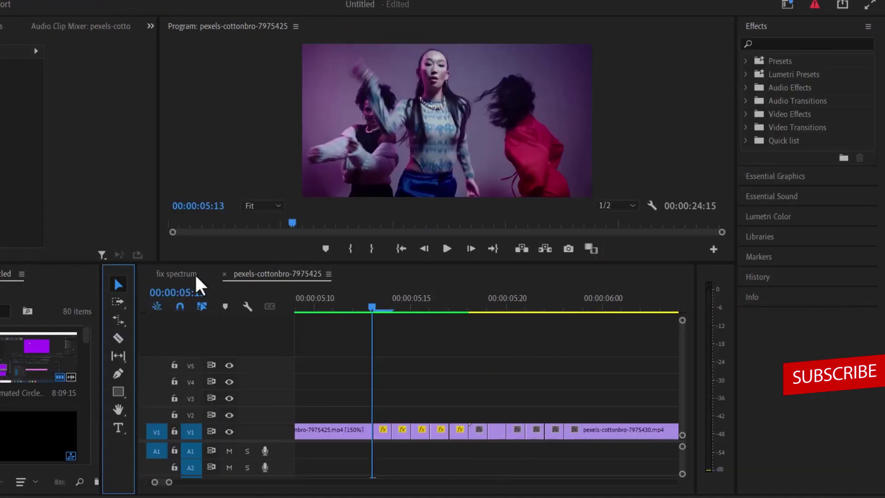
{"action": "left_click", "coordinate": [786, 221]}
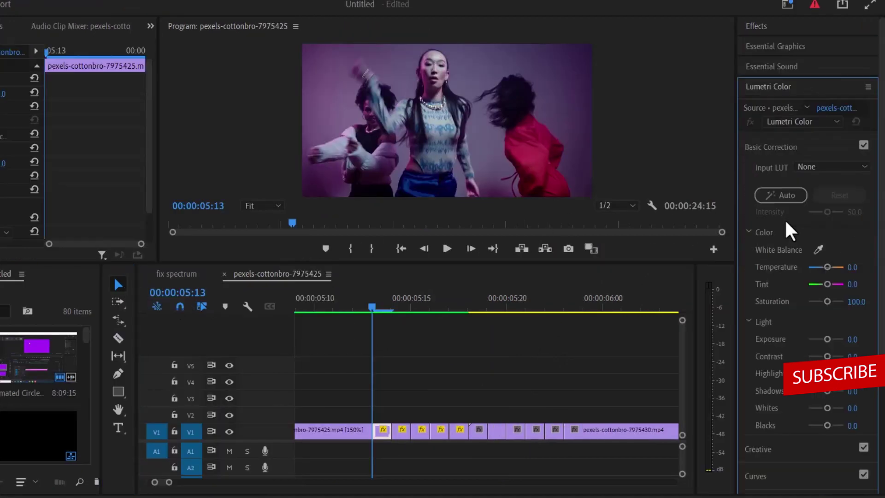
{"action": "left_click", "coordinate": [384, 436]}
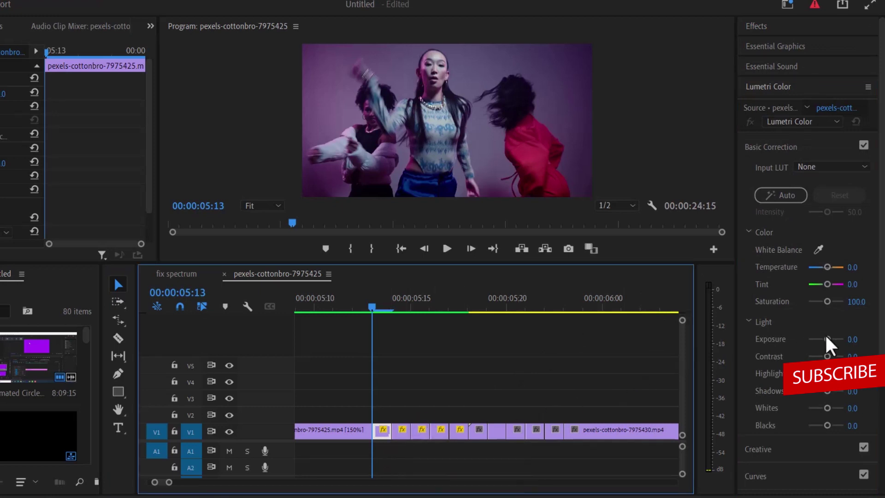
{"action": "left_click_drag", "start_coordinate": [827, 337], "coordinate": [858, 339]}
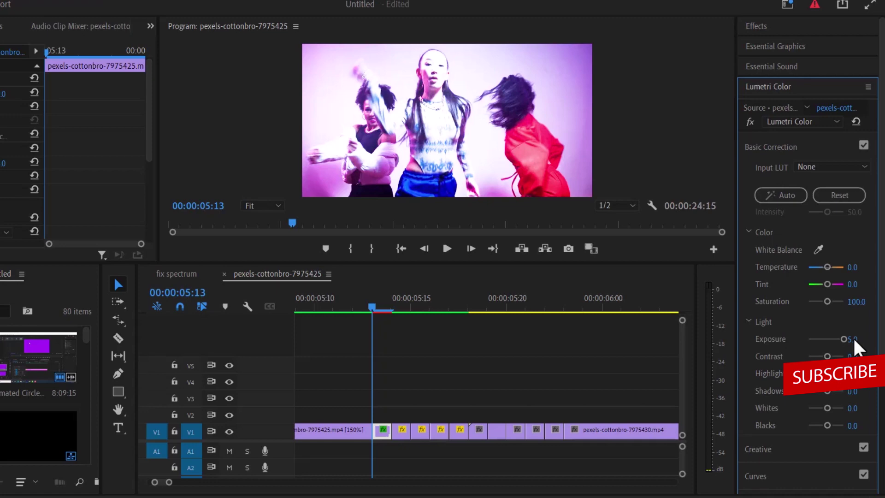
Copy the flashed piece and paste its Lumetri Color attributes onto four alternating one-frame pieces
{"action": "right_click", "coordinate": [381, 437]}
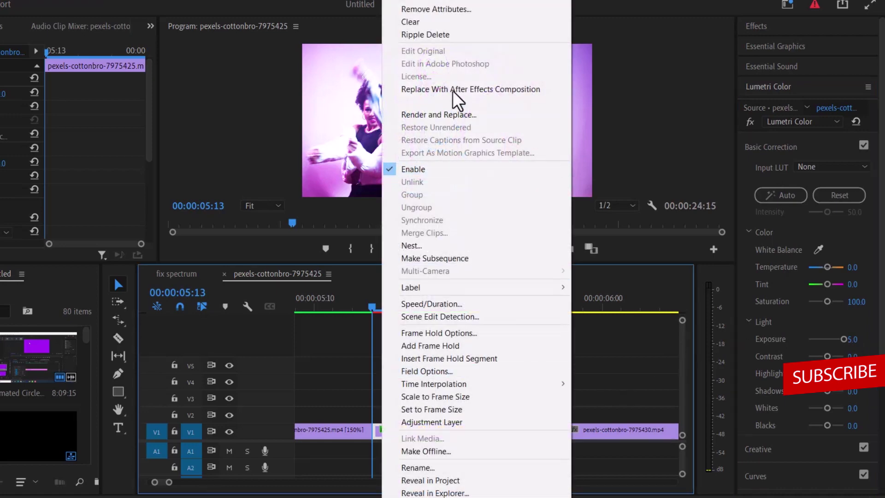
{"action": "left_click", "coordinate": [440, 3]}
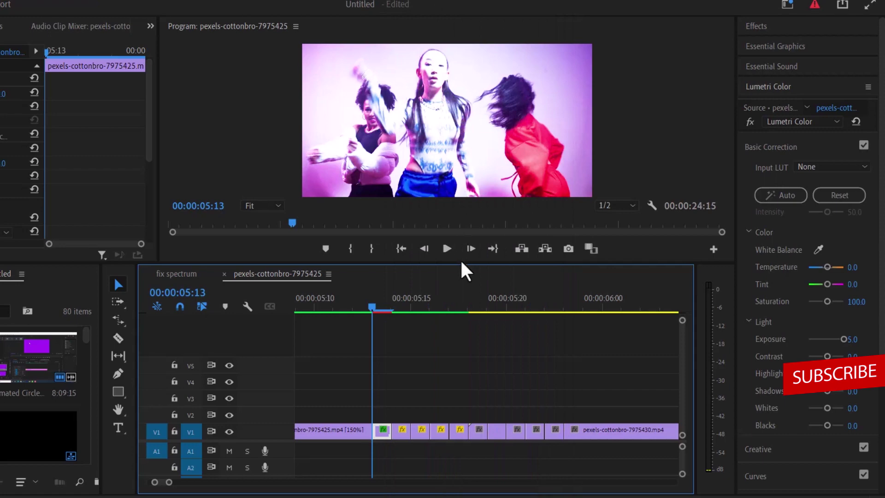
{"action": "left_click", "coordinate": [420, 434]}
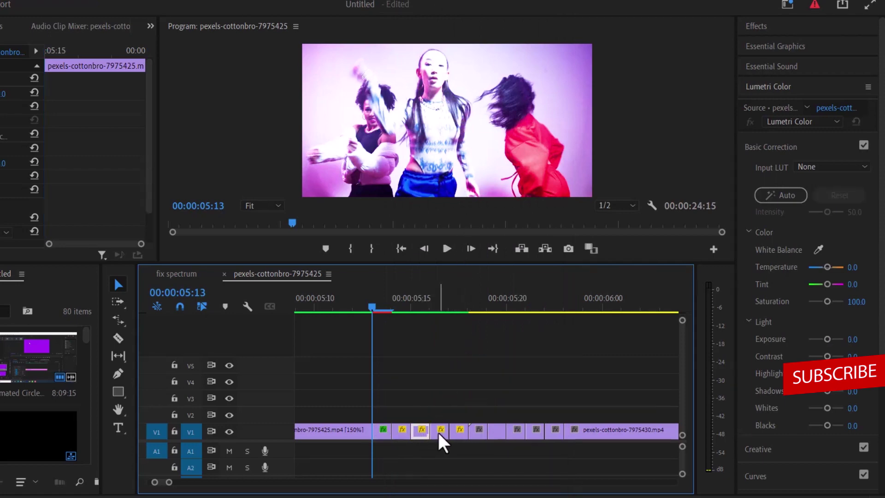
{"action": "left_click", "coordinate": [461, 433], "text": "shift"}
{"action": "left_click", "coordinate": [497, 431], "text": "shift"}
{"action": "left_click", "coordinate": [533, 429], "text": "shift"}
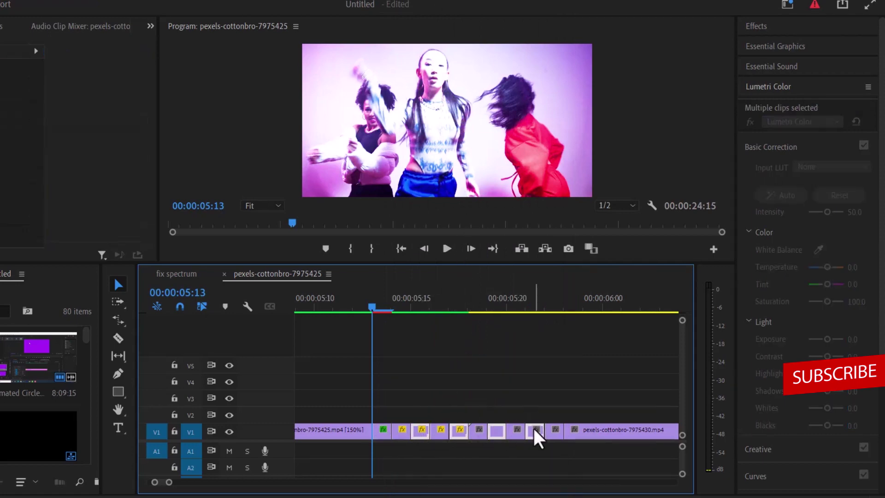
{"action": "right_click", "coordinate": [532, 435]}
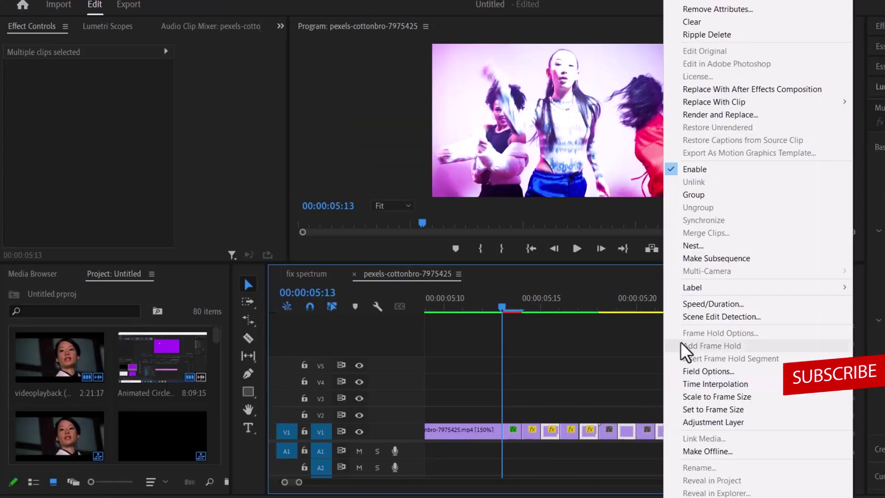
{"action": "left_click", "coordinate": [690, 1]}
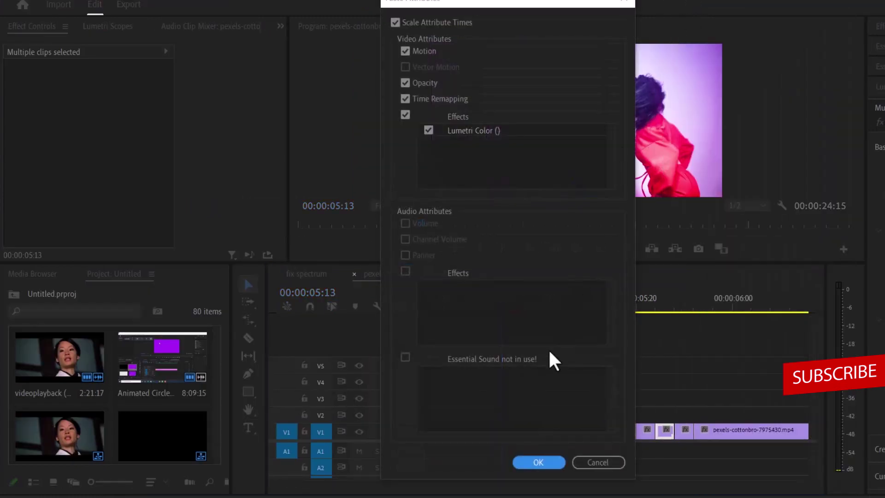
{"action": "left_click", "coordinate": [535, 462]}
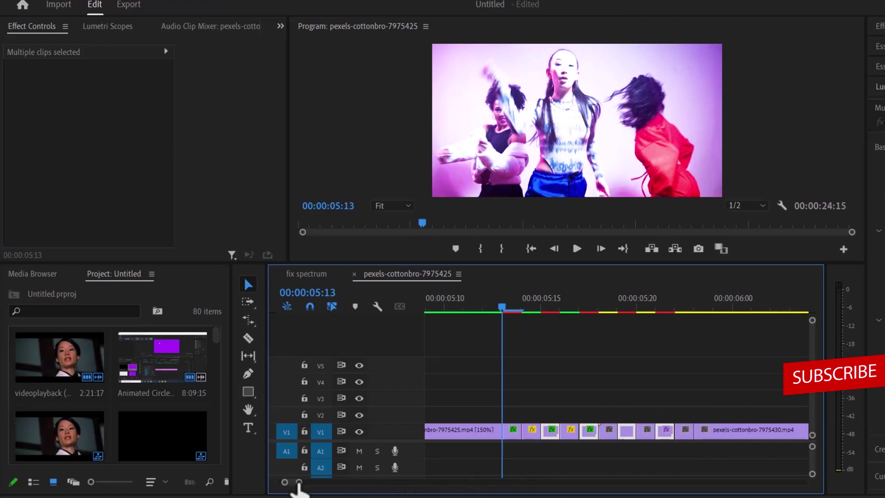
Play back the strobing flash from 00:00:04:21, then replay it from 00:00:05:03
{"action": "left_click_drag", "start_coordinate": [299, 482], "coordinate": [336, 482]}
{"action": "left_click", "coordinate": [584, 308]}
{"action": "left_click", "coordinate": [577, 249]}
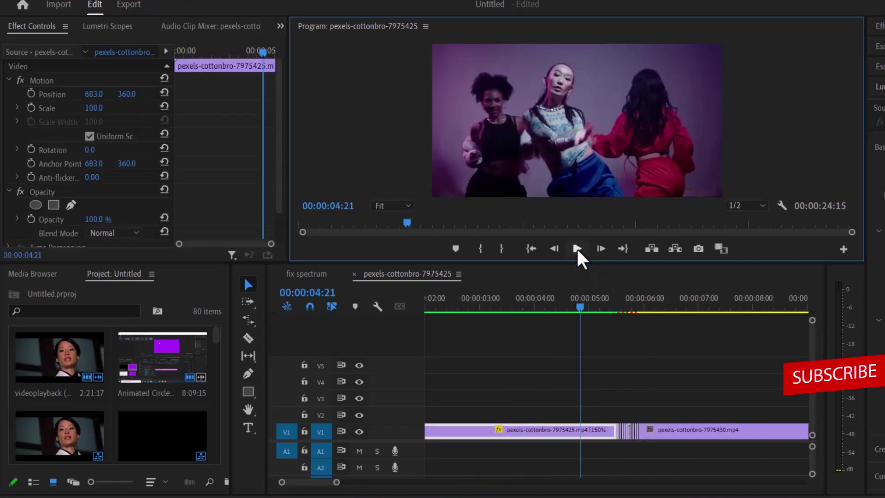
{"action": "left_click", "coordinate": [578, 248]}
{"action": "left_click", "coordinate": [596, 308]}
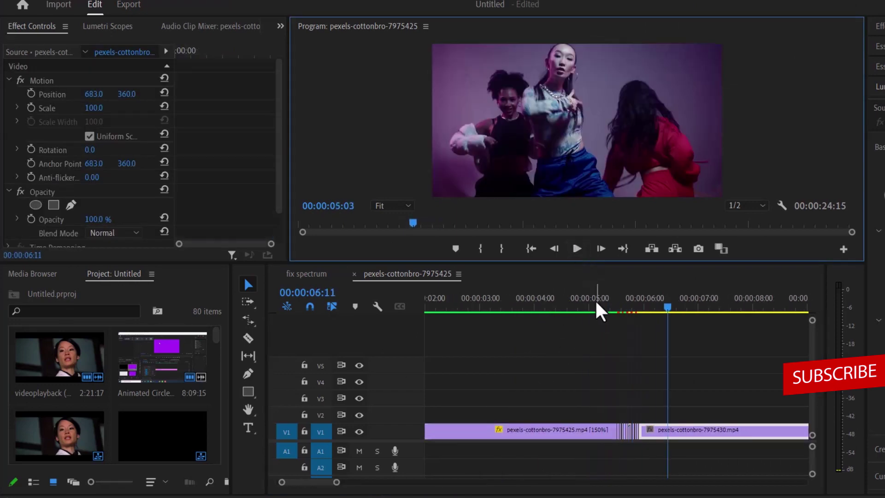
{"action": "left_click", "coordinate": [579, 251]}
{"action": "left_click", "coordinate": [579, 251]}
Move to the next cut at 00:00:11:07 on the 7975430 clip and zoom in there
{"action": "left_click_drag", "start_coordinate": [336, 482], "coordinate": [363, 482]}
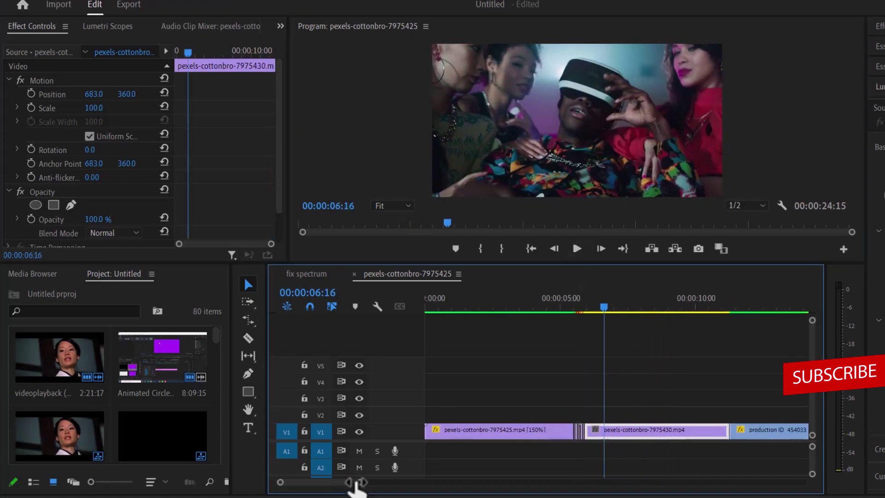
{"action": "left_click", "coordinate": [611, 434]}
{"action": "left_click", "coordinate": [708, 308]}
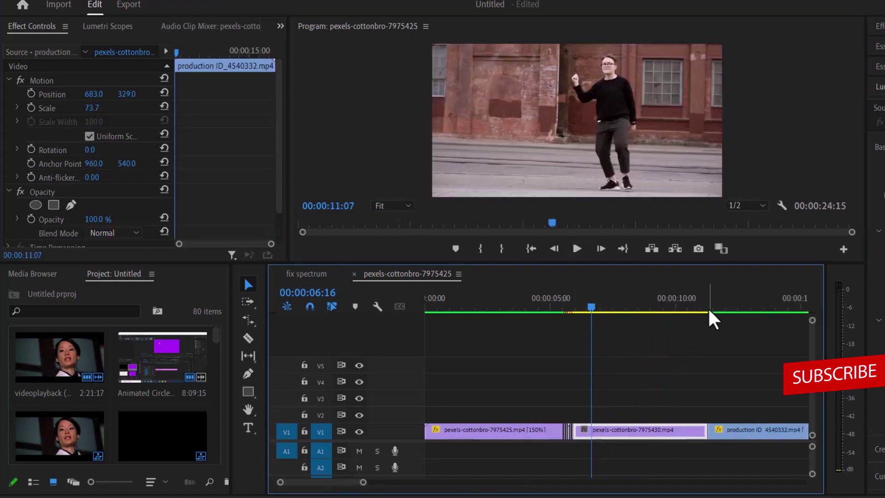
{"action": "left_click_drag", "start_coordinate": [362, 482], "coordinate": [311, 482]}
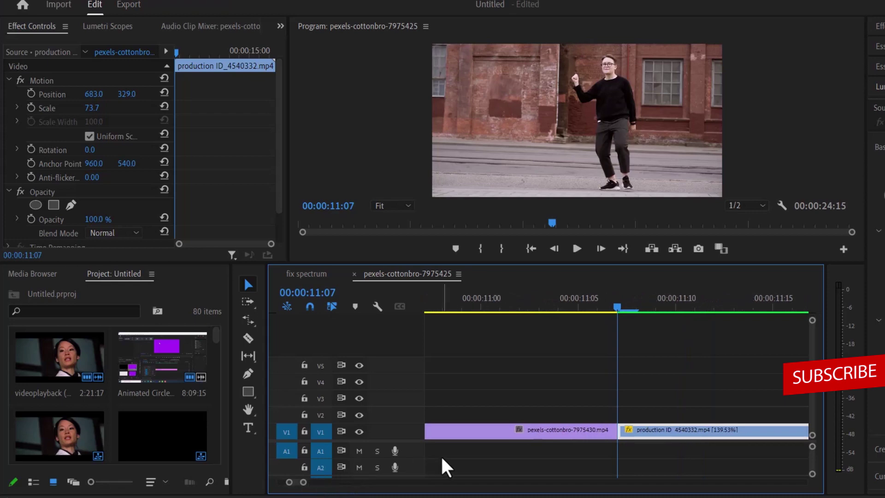
Razor the production ID clip at 00:00:11:04 and at 00:00:11:10
{"action": "left_click", "coordinate": [558, 250]}
{"action": "left_click", "coordinate": [558, 250]}
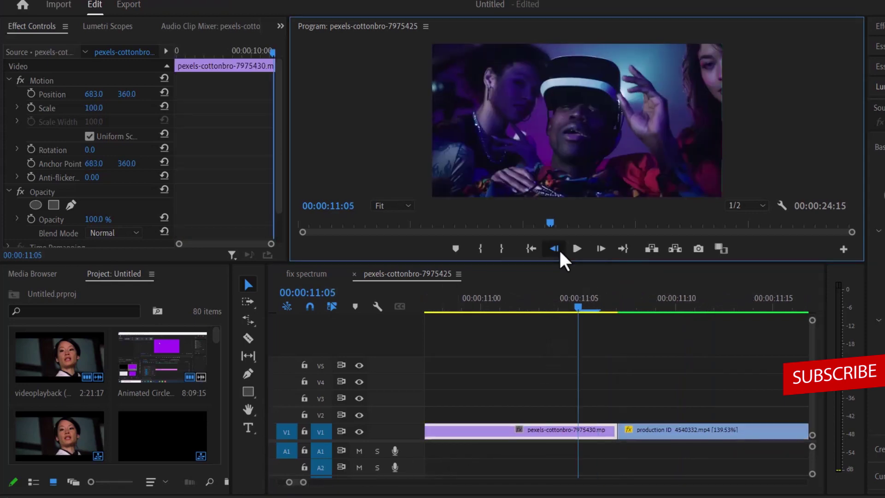
{"action": "left_click", "coordinate": [558, 251]}
{"action": "left_click", "coordinate": [248, 338]}
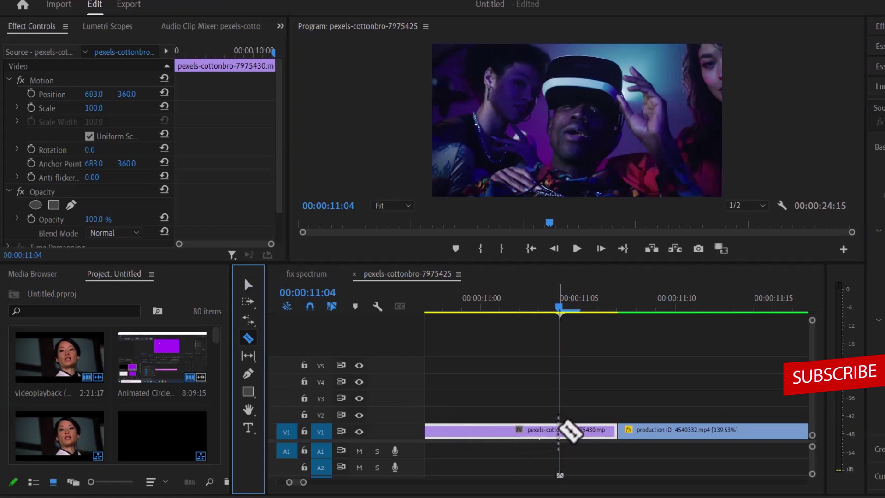
{"action": "left_click", "coordinate": [565, 431]}
{"action": "left_click", "coordinate": [248, 284]}
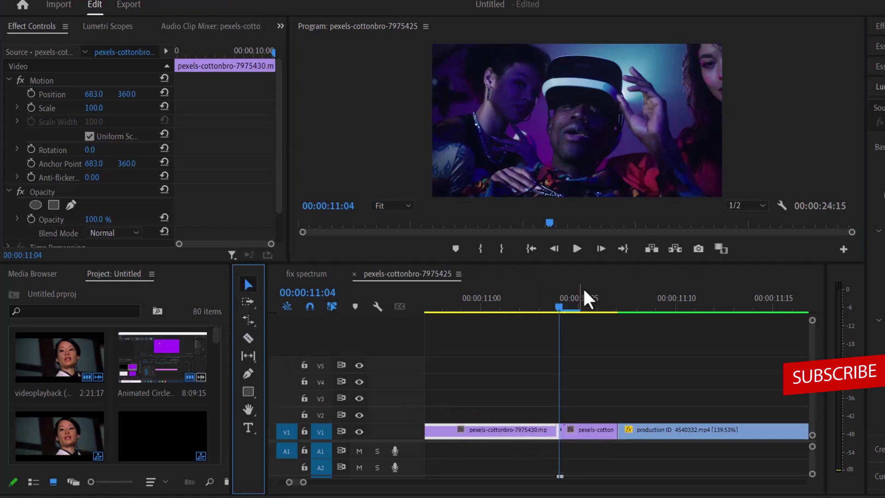
{"action": "left_click", "coordinate": [599, 250]}
{"action": "left_click", "coordinate": [600, 250]}
{"action": "left_click", "coordinate": [600, 250]}
{"action": "left_click", "coordinate": [599, 249]}
{"action": "left_click", "coordinate": [599, 250]}
{"action": "left_click", "coordinate": [600, 249]}
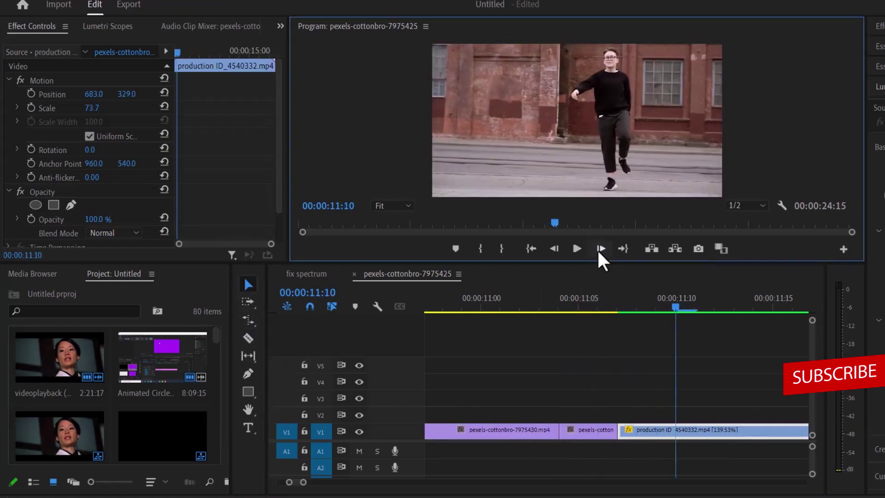
{"action": "left_click", "coordinate": [681, 429]}
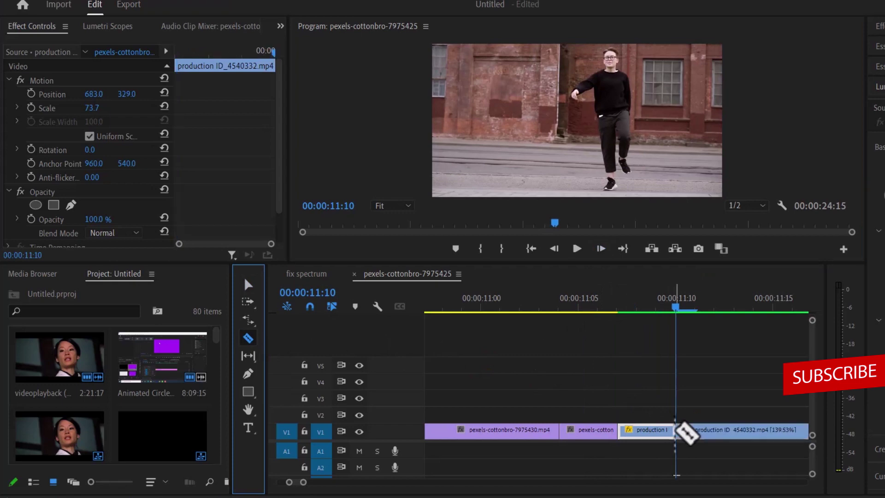
Nest the two short clips into Nested Sequence 08 with the default name
{"action": "left_click_drag", "start_coordinate": [581, 411], "coordinate": [646, 429]}
{"action": "right_click", "coordinate": [647, 430]}
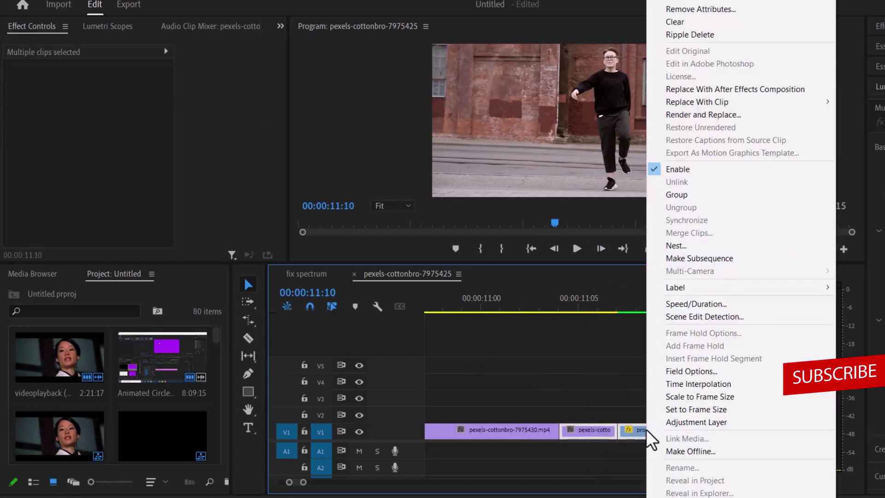
{"action": "left_click", "coordinate": [699, 246]}
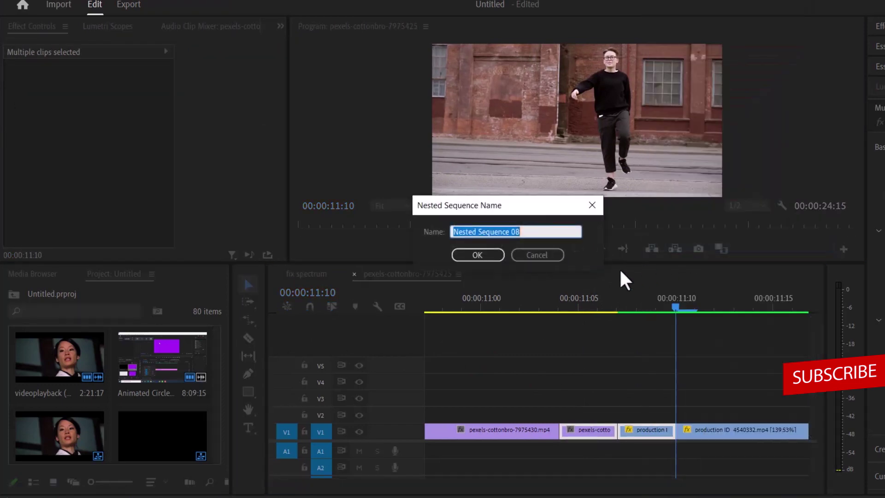
{"action": "left_click", "coordinate": [486, 253]}
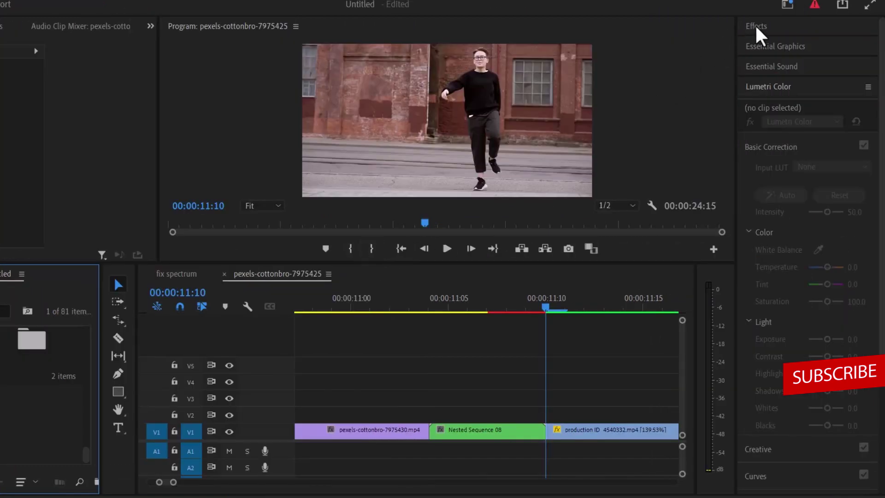
Apply Lens Distortion (found by searching 'lens dist') to Nested Sequence 08, then park at 11:07
{"action": "left_click", "coordinate": [756, 26]}
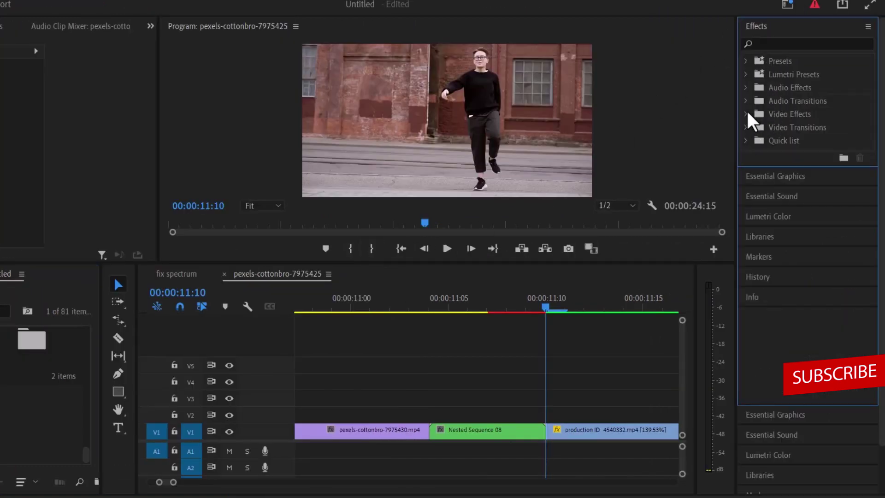
{"action": "left_click", "coordinate": [796, 43]}
{"action": "type", "text": "lens distortion"}
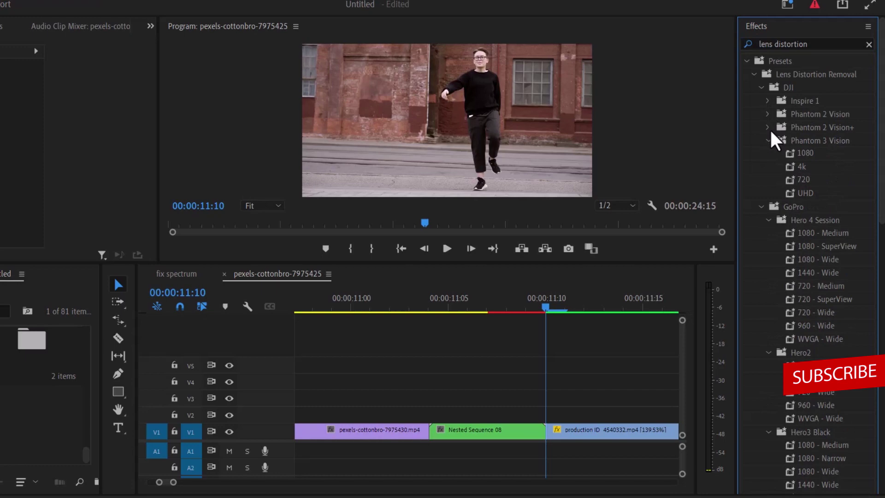
{"action": "left_click", "coordinate": [799, 234]}
{"action": "left_click_drag", "start_coordinate": [799, 236], "coordinate": [505, 431]}
{"action": "left_click", "coordinate": [484, 306]}
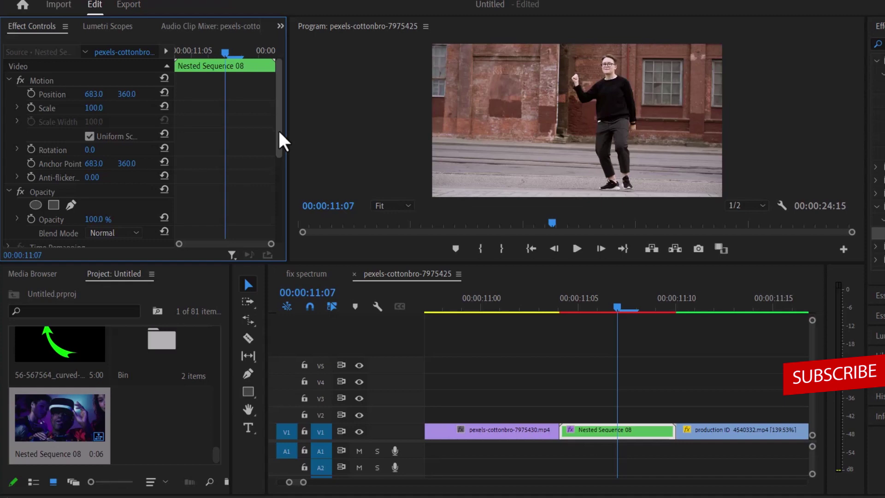
Keyframe Curvature at 0 on the clip's start and end, and -77 at 00:00:11:07
{"action": "left_click_drag", "start_coordinate": [279, 132], "coordinate": [282, 217]}
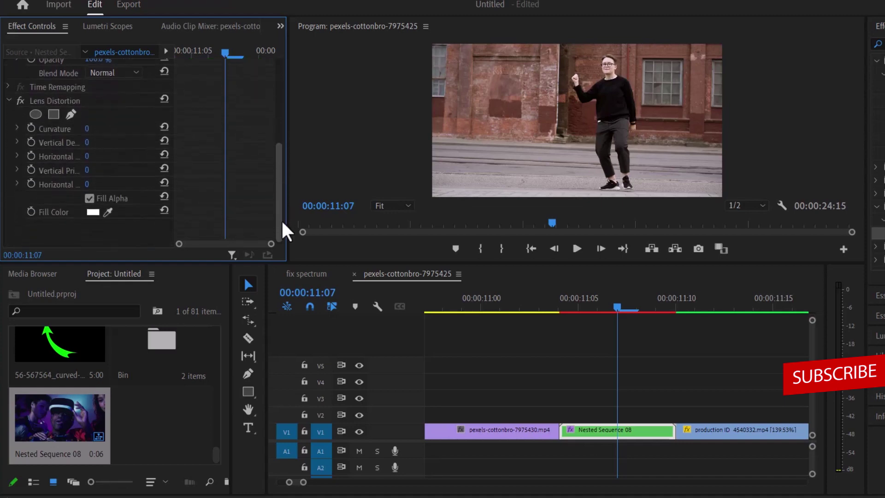
{"action": "left_click", "coordinate": [29, 128]}
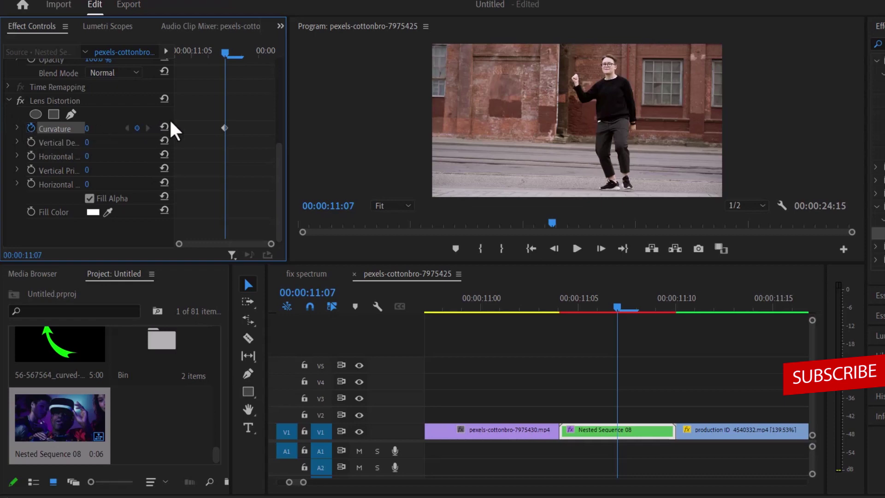
{"action": "mouse_move", "coordinate": [225, 128]}
{"action": "left_mouse_down"}
{"action": "mouse_move", "coordinate": [176, 125]}
{"action": "mouse_move", "coordinate": [158, 138]}
{"action": "left_mouse_up"}
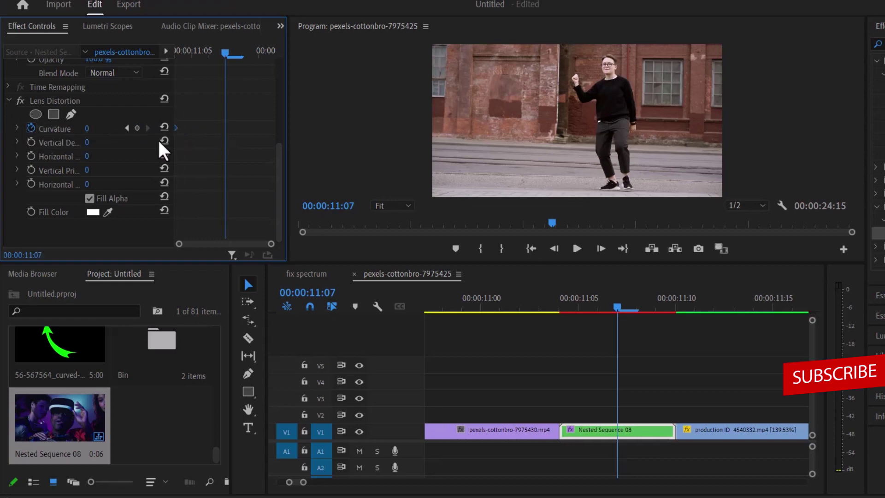
{"action": "left_click", "coordinate": [137, 127]}
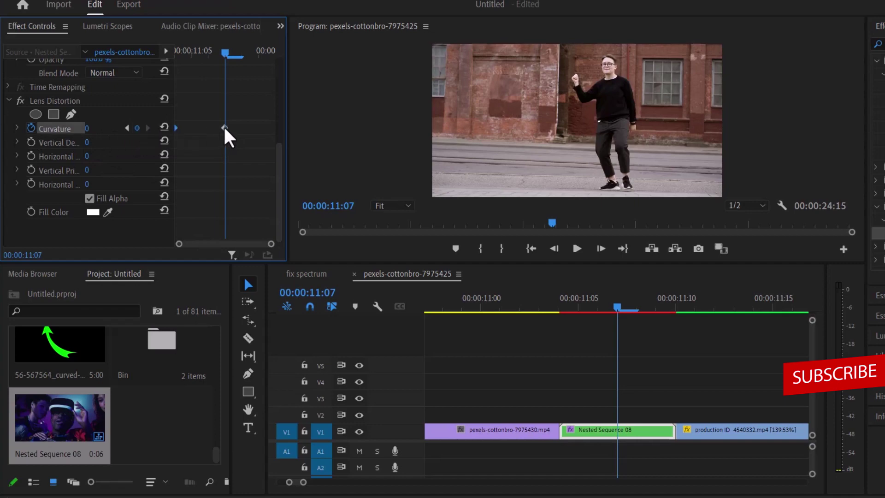
{"action": "left_click_drag", "start_coordinate": [223, 128], "coordinate": [286, 129]}
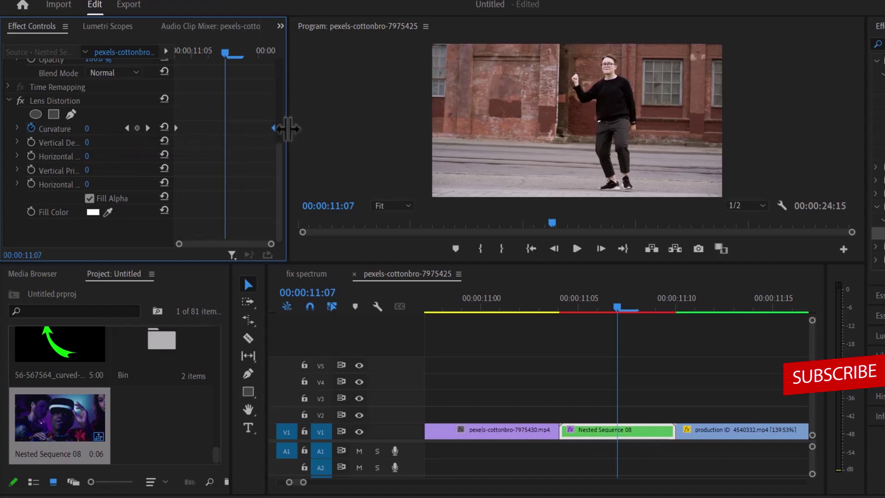
{"action": "left_click_drag", "start_coordinate": [91, 127], "coordinate": [55, 127]}
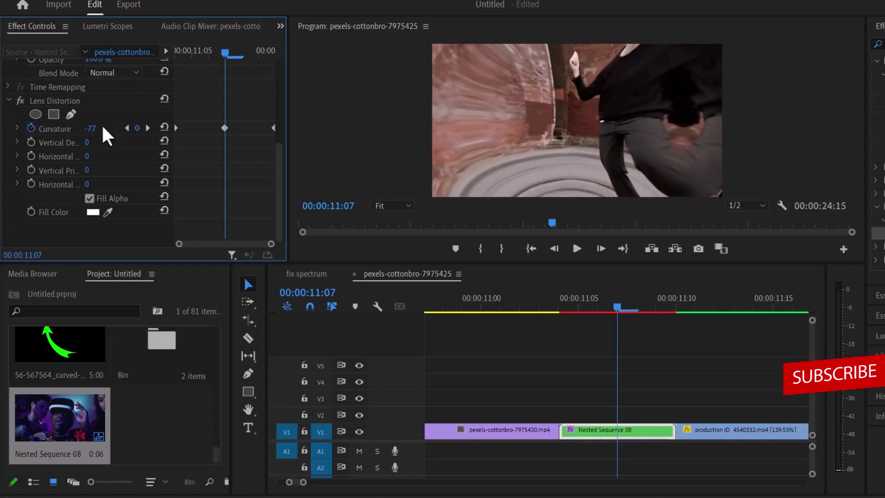
{"action": "left_click", "coordinate": [462, 309]}
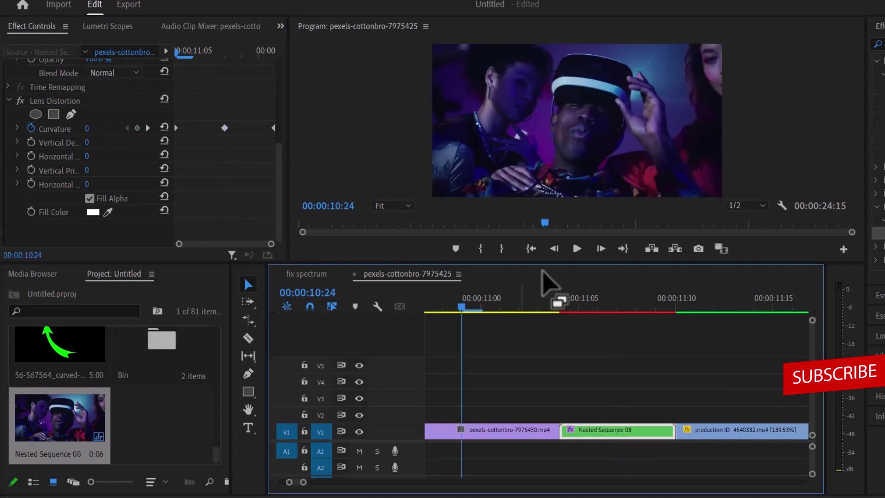
{"action": "left_click", "coordinate": [577, 249]}
{"action": "left_click", "coordinate": [577, 248]}
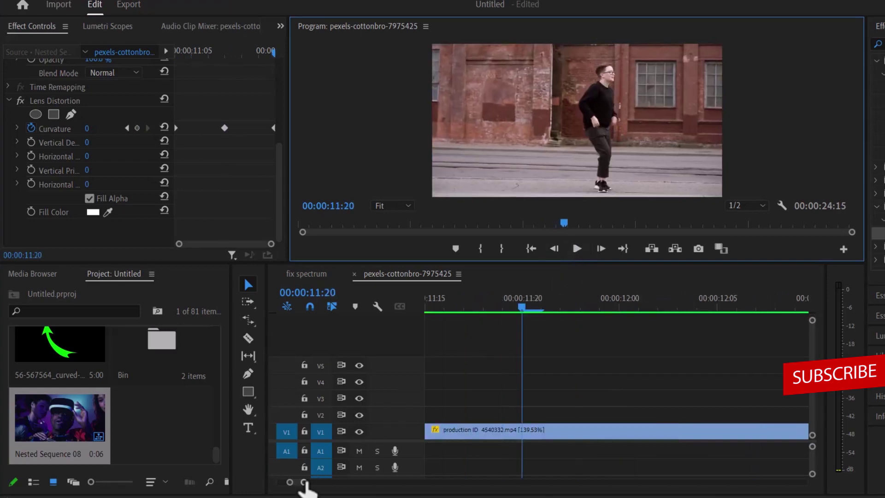
{"action": "left_click_drag", "start_coordinate": [304, 482], "coordinate": [352, 482]}
{"action": "left_click", "coordinate": [491, 299]}
{"action": "left_click", "coordinate": [577, 249]}
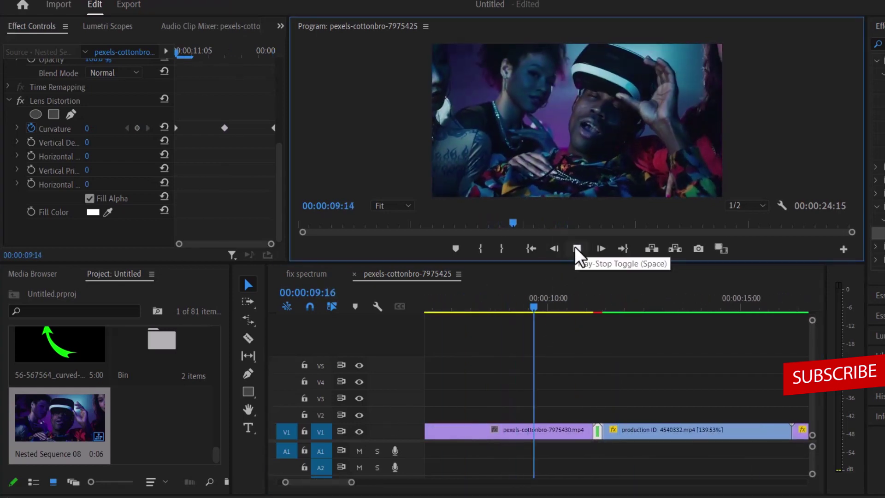
{"action": "left_click", "coordinate": [577, 249]}
{"action": "left_click", "coordinate": [548, 308]}
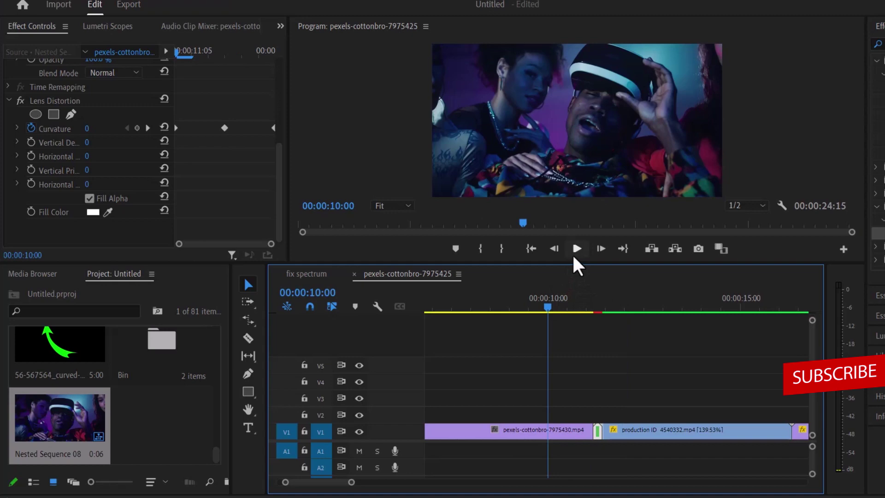
{"action": "left_click", "coordinate": [575, 260]}
{"action": "key", "text": "backslash"}
{"action": "left_click", "coordinate": [666, 308]}
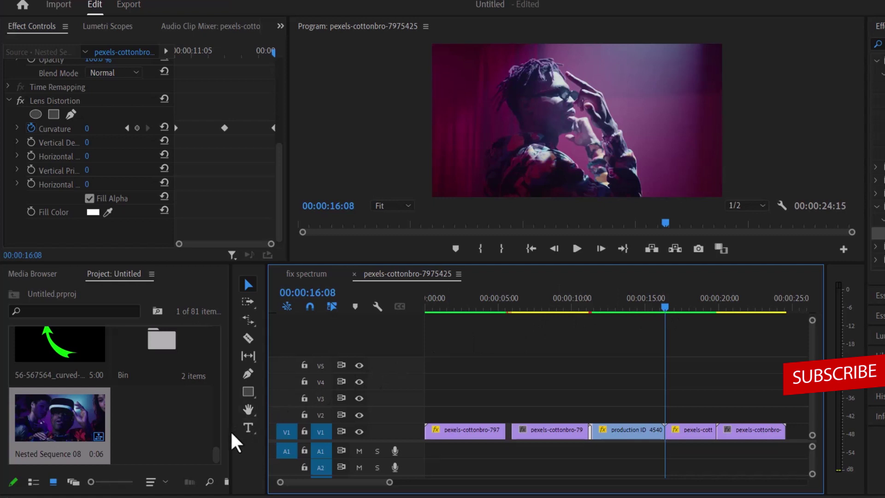
Create a new Adjustment Layer and place it on V2 across the cut near 00:00:16:08
{"action": "left_click_drag", "start_coordinate": [231, 443], "coordinate": [302, 443]}
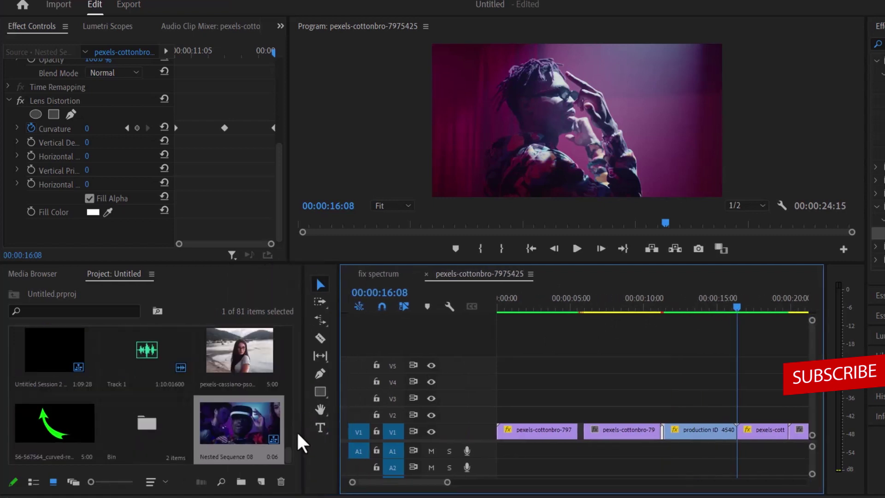
{"action": "left_click", "coordinate": [260, 483]}
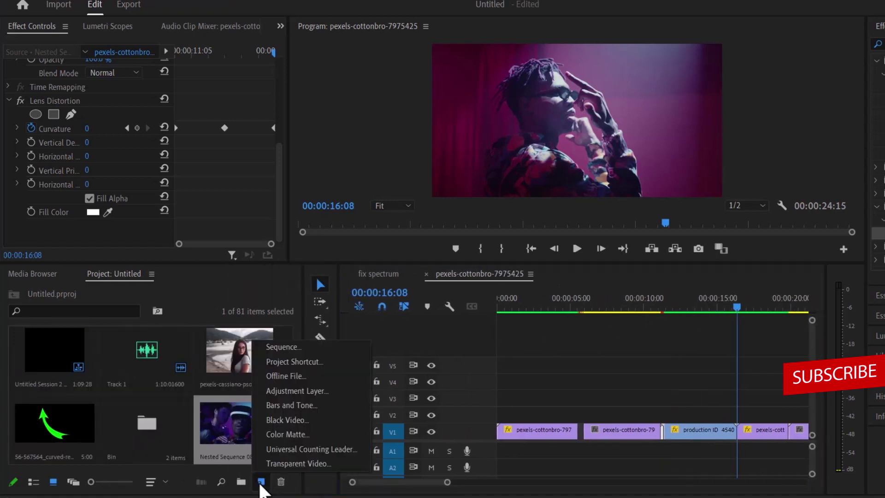
{"action": "left_click", "coordinate": [307, 383]}
{"action": "left_click", "coordinate": [522, 289]}
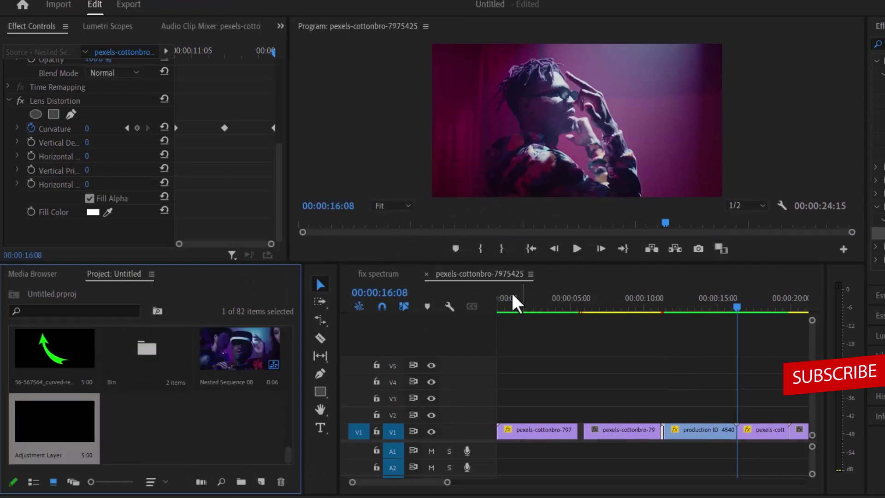
{"action": "left_click_drag", "start_coordinate": [84, 431], "coordinate": [714, 410]}
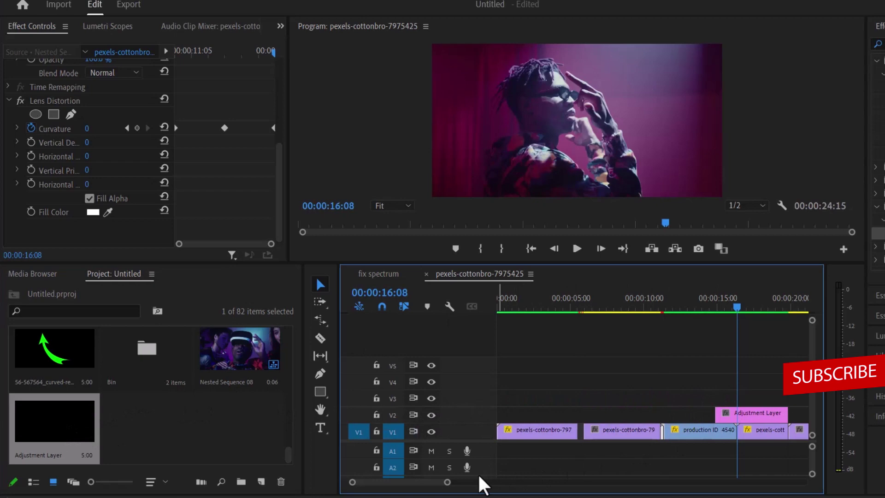
{"action": "left_click_drag", "start_coordinate": [447, 482], "coordinate": [424, 484]}
Cut the Adjustment Layer at 00:00:16:11 and clear the piece to the right
{"action": "left_click", "coordinate": [599, 249]}
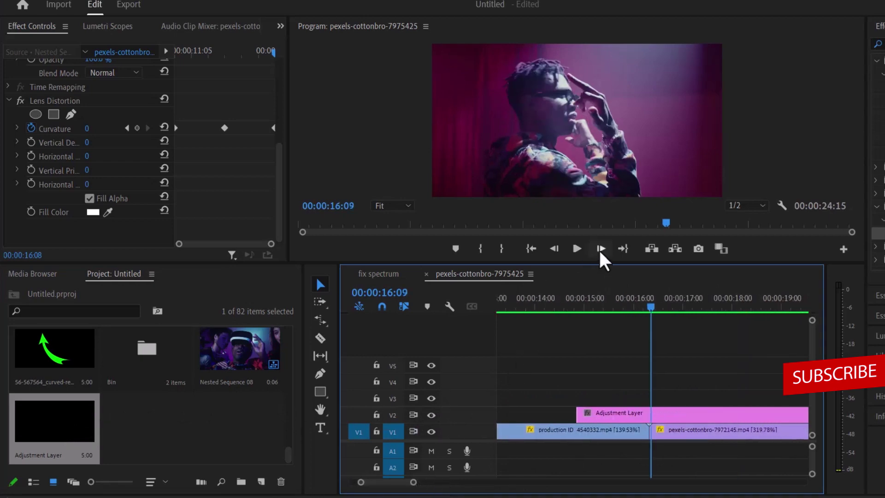
{"action": "left_click", "coordinate": [599, 249]}
{"action": "left_click", "coordinate": [599, 249]}
{"action": "left_click", "coordinate": [600, 249]}
{"action": "key", "text": "Left"}
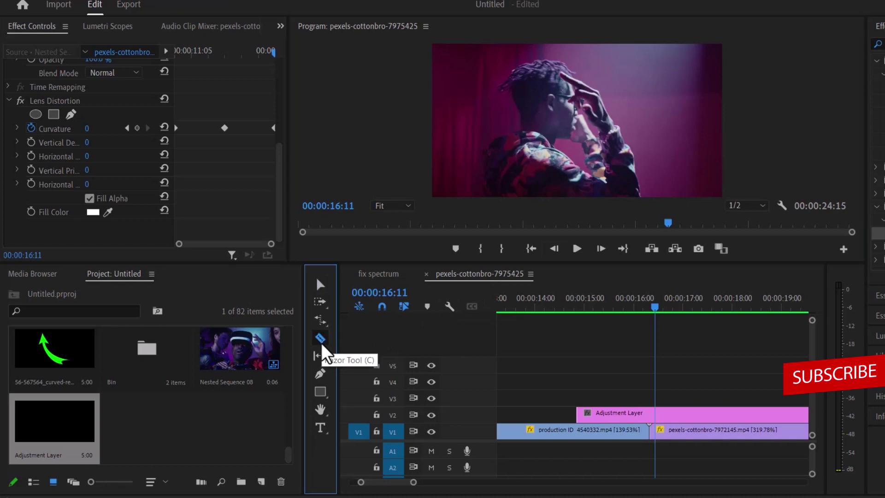
{"action": "left_click", "coordinate": [320, 338]}
{"action": "left_click", "coordinate": [656, 414]}
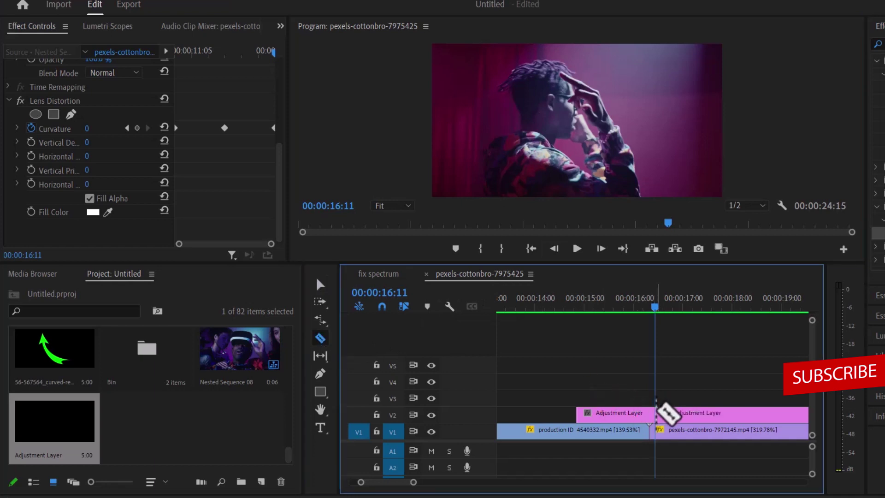
{"action": "left_click", "coordinate": [320, 285]}
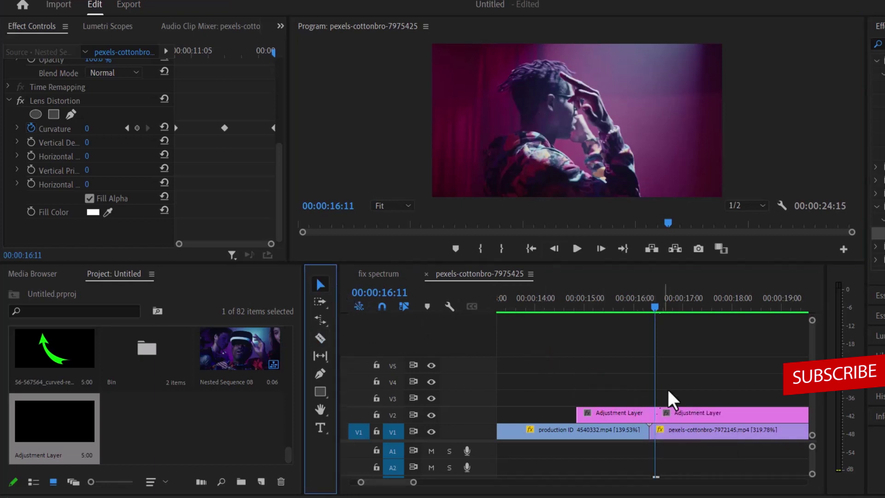
{"action": "left_click", "coordinate": [688, 413]}
{"action": "right_click", "coordinate": [688, 414]}
{"action": "left_click", "coordinate": [762, 22]}
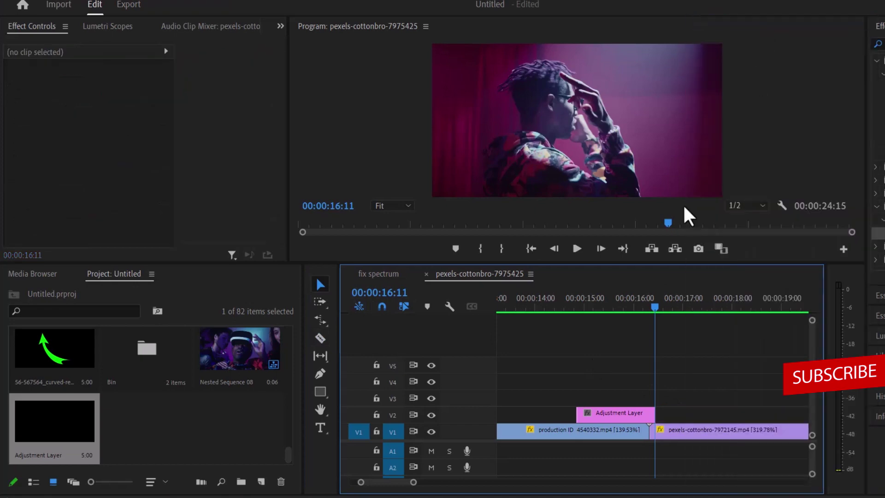
Trim the Adjustment Layer's start to 00:00:16:05
{"action": "left_click", "coordinate": [554, 248]}
{"action": "left_click", "coordinate": [554, 248]}
{"action": "left_click", "coordinate": [554, 248]}
{"action": "left_click", "coordinate": [554, 249]}
{"action": "left_click", "coordinate": [554, 248]}
{"action": "left_click", "coordinate": [554, 249]}
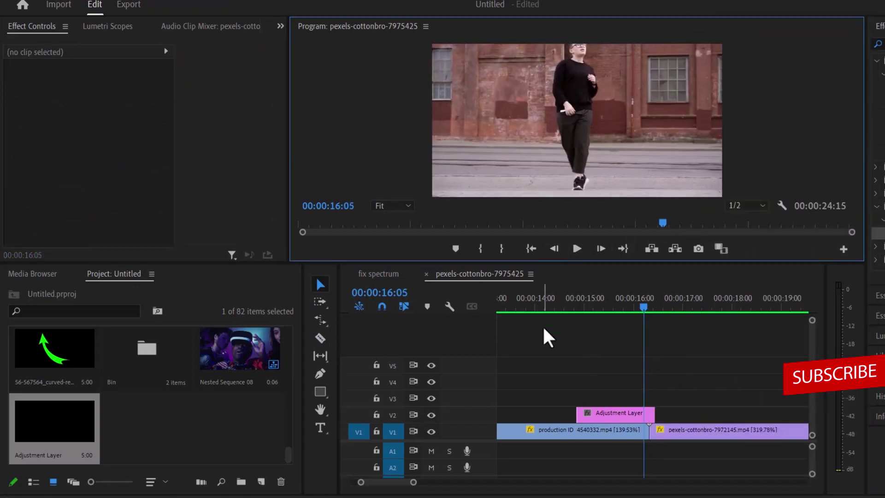
{"action": "left_click_drag", "start_coordinate": [572, 411], "coordinate": [645, 412]}
{"action": "left_click_drag", "start_coordinate": [413, 481], "coordinate": [376, 482]}
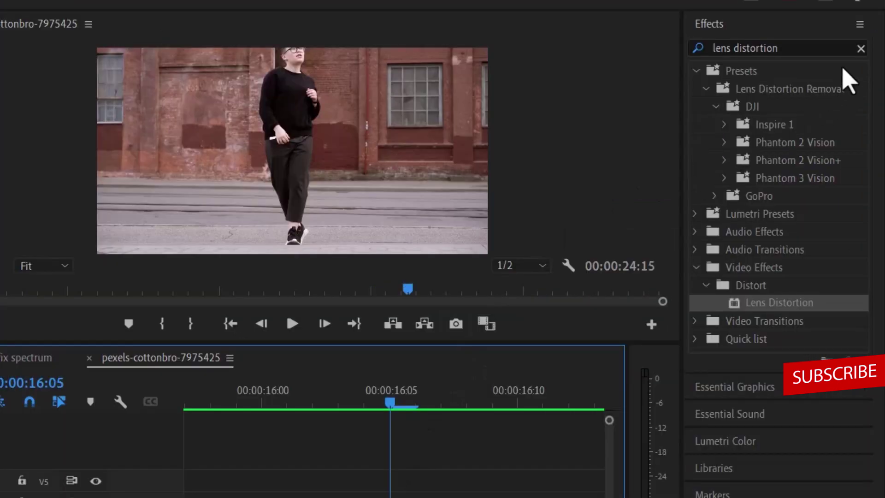
Apply the Transform effect, found by searching 'transf', to the V2 Adjustment Layer
{"action": "left_click", "coordinate": [860, 48]}
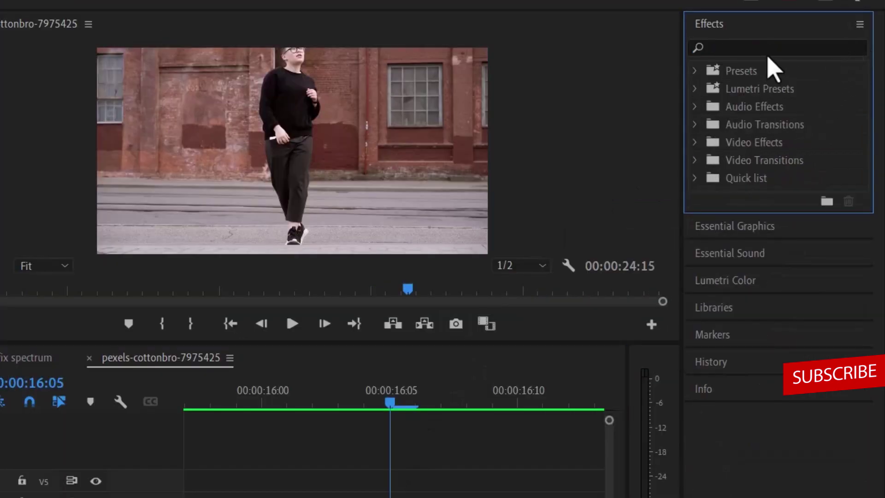
{"action": "left_click", "coordinate": [767, 47]}
{"action": "type", "text": "transfor"}
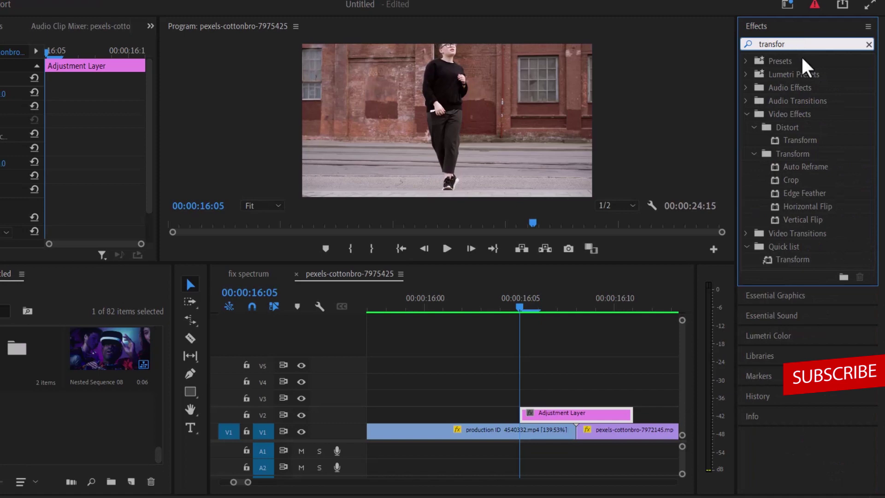
{"action": "left_click_drag", "start_coordinate": [800, 139], "coordinate": [580, 394]}
{"action": "left_click_drag", "start_coordinate": [709, 393], "coordinate": [698, 415]}
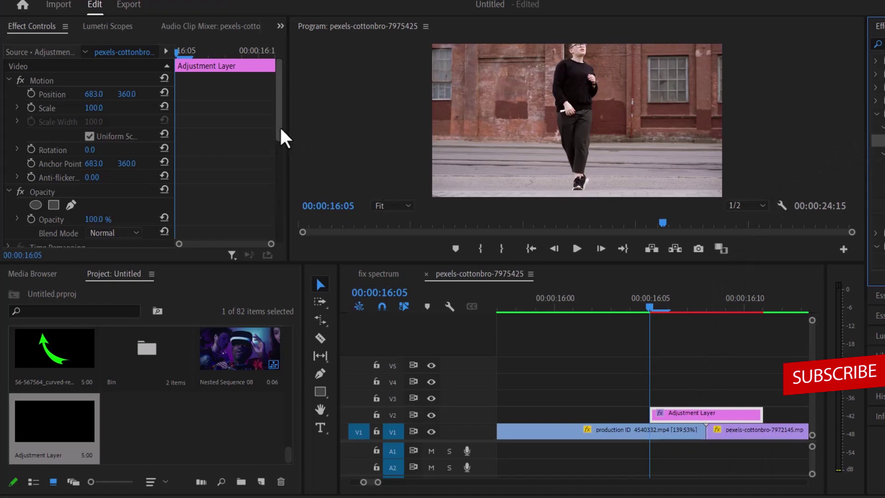
Set the Transform effect's Shutter Angle to 150
{"action": "left_click_drag", "start_coordinate": [279, 126], "coordinate": [285, 229]}
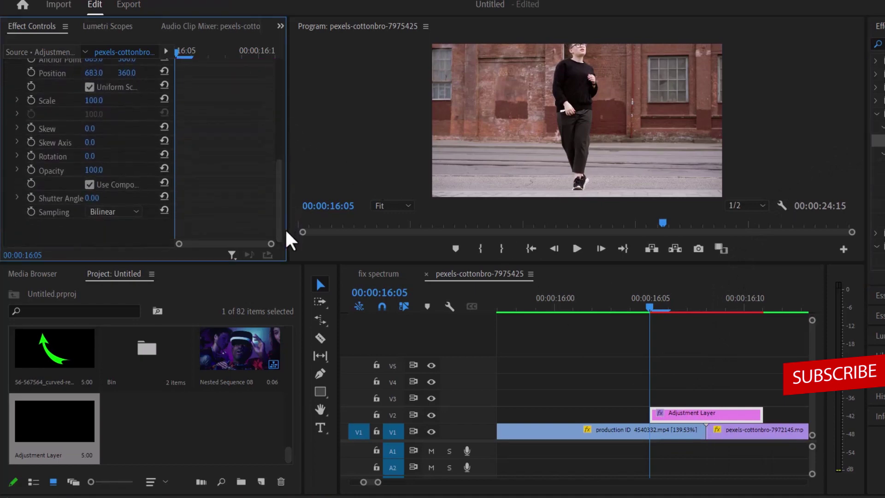
{"action": "left_click", "coordinate": [96, 198]}
{"action": "key", "text": "Return"}
{"action": "left_click_drag", "start_coordinate": [277, 192], "coordinate": [276, 158]}
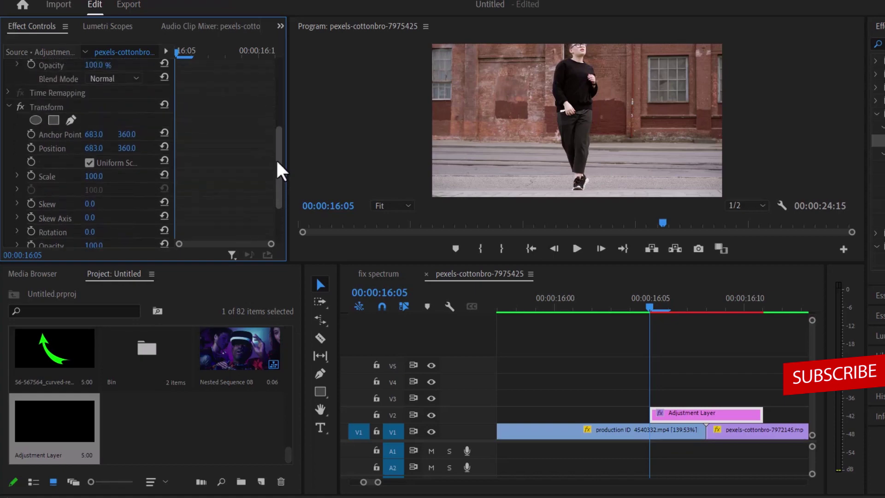
Keyframe the adjustment layer's Transform Scale at 175 at 16:08
{"action": "left_click", "coordinate": [707, 306]}
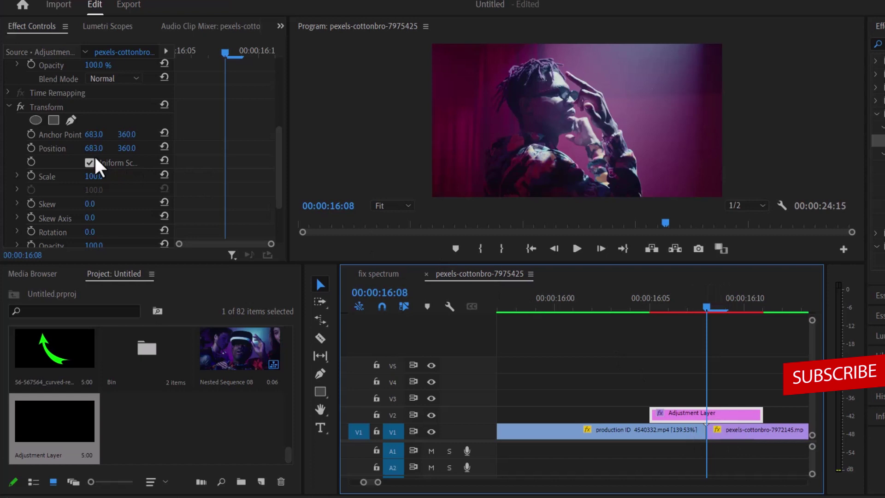
{"action": "left_click", "coordinate": [90, 176]}
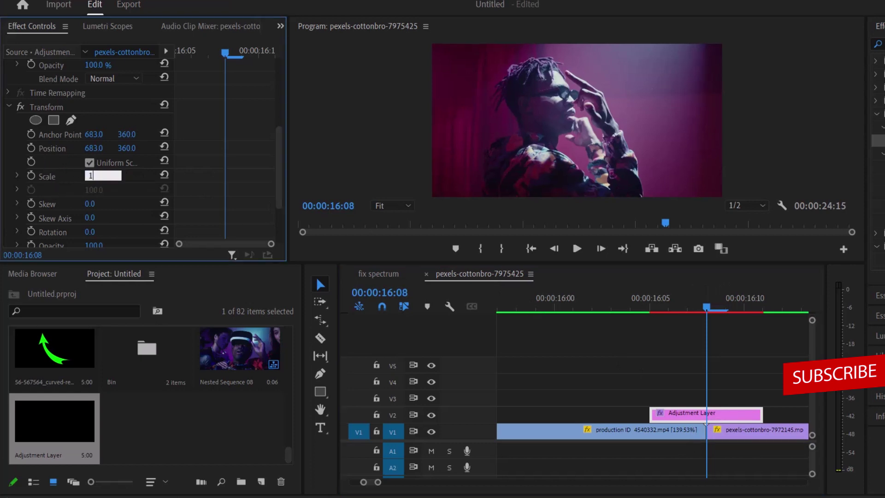
{"action": "type", "text": "175"}
{"action": "key", "text": "Return"}
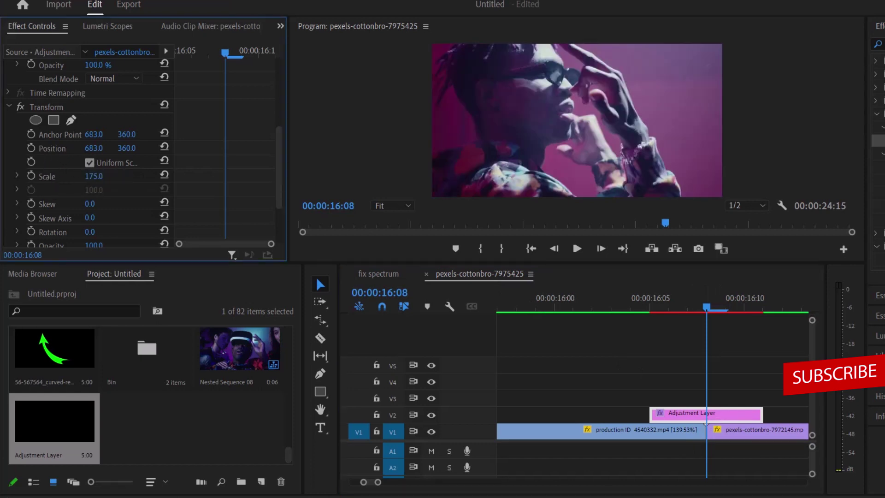
{"action": "left_click", "coordinate": [31, 176]}
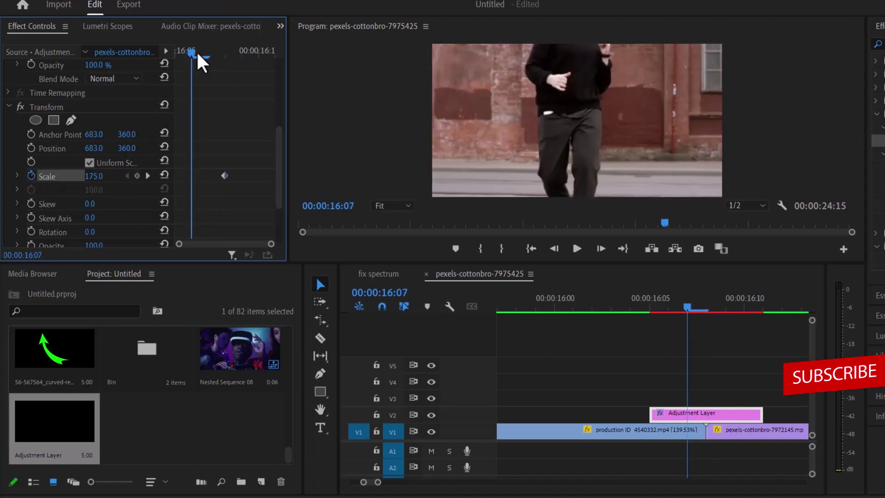
Add Scale keyframes at 100 just before, at 16:06, and after, at 16:10
{"action": "key", "text": "Left"}
{"action": "left_click", "coordinate": [164, 175]}
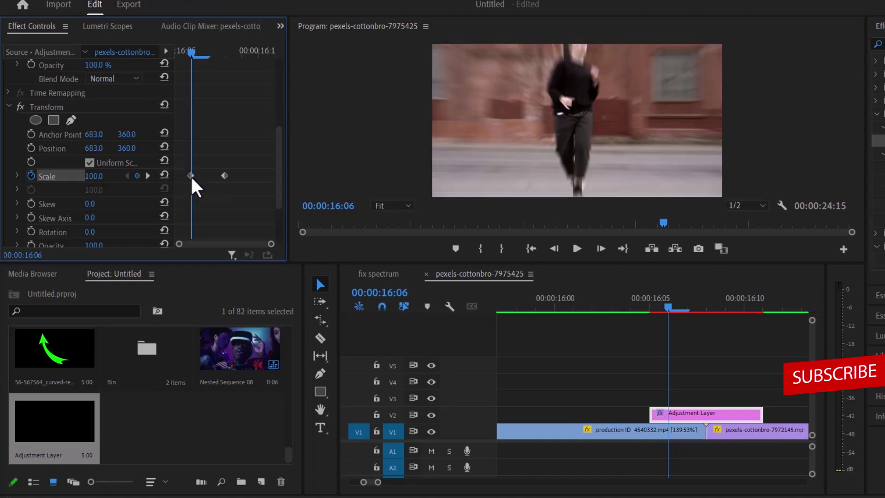
{"action": "left_click_drag", "start_coordinate": [190, 175], "coordinate": [158, 179]}
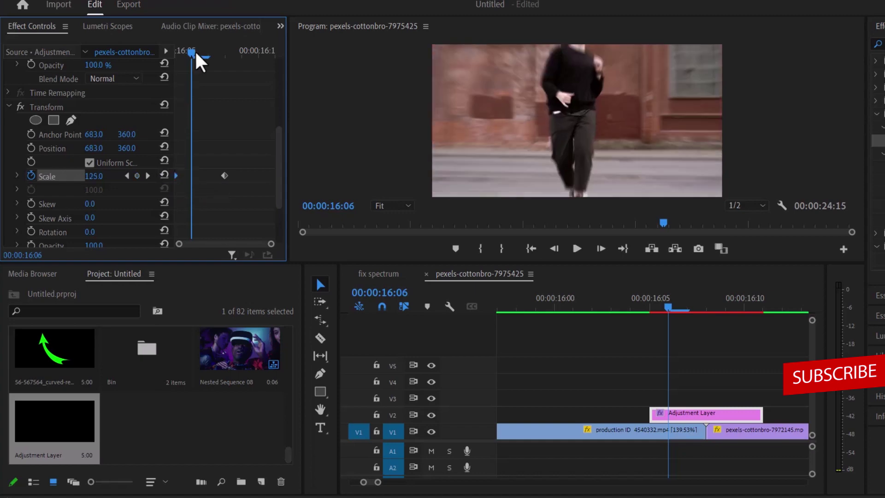
{"action": "left_click_drag", "start_coordinate": [194, 50], "coordinate": [258, 50]}
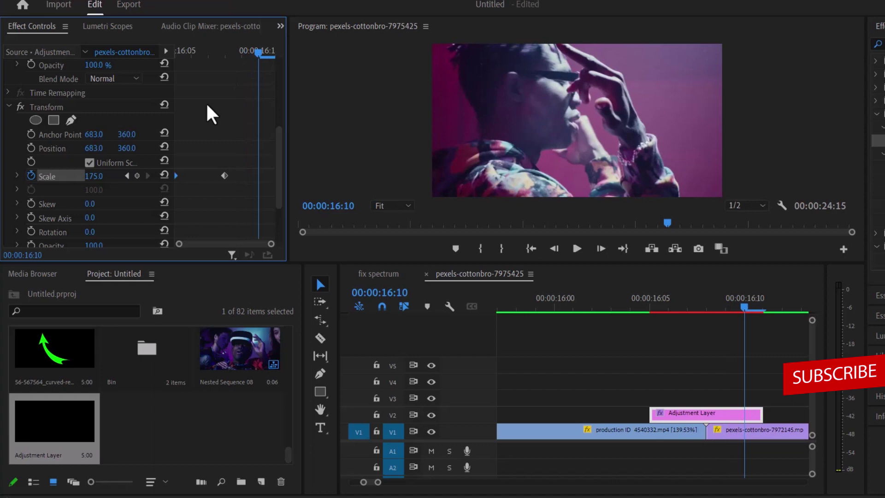
{"action": "left_click", "coordinate": [166, 174]}
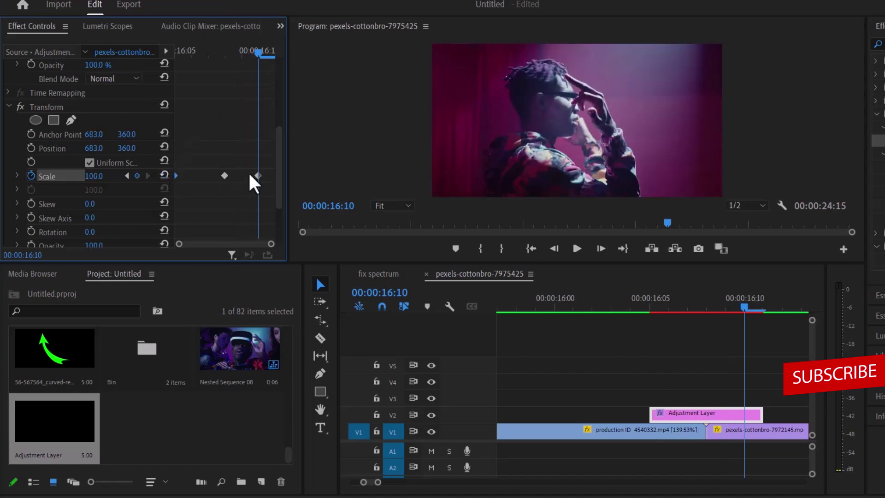
{"action": "left_click", "coordinate": [614, 313]}
{"action": "left_click", "coordinate": [577, 249]}
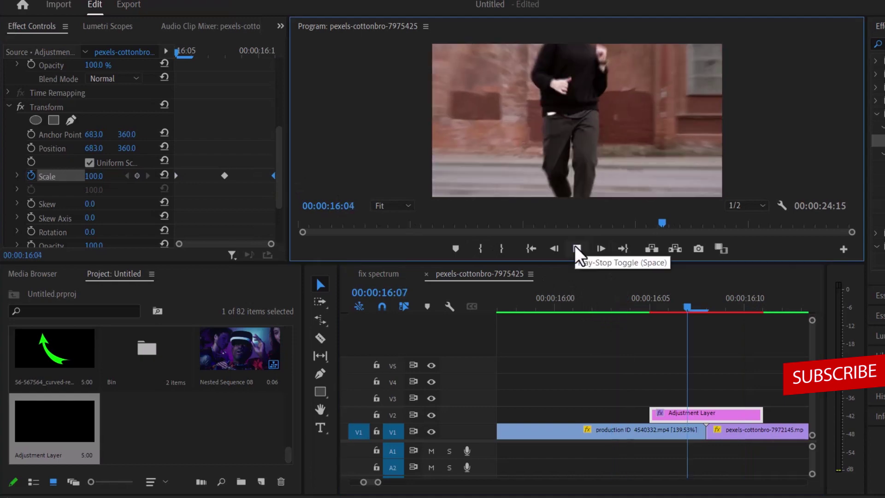
{"action": "left_click", "coordinate": [577, 249]}
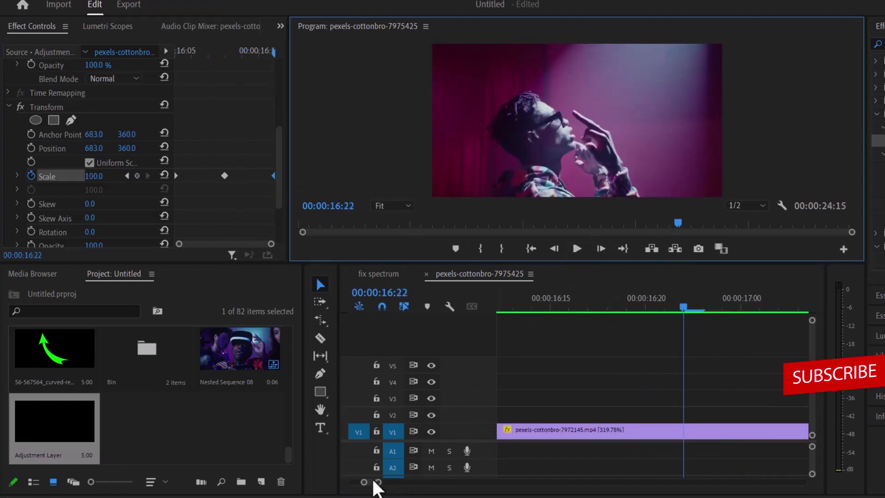
{"action": "left_click_drag", "start_coordinate": [376, 482], "coordinate": [400, 482]}
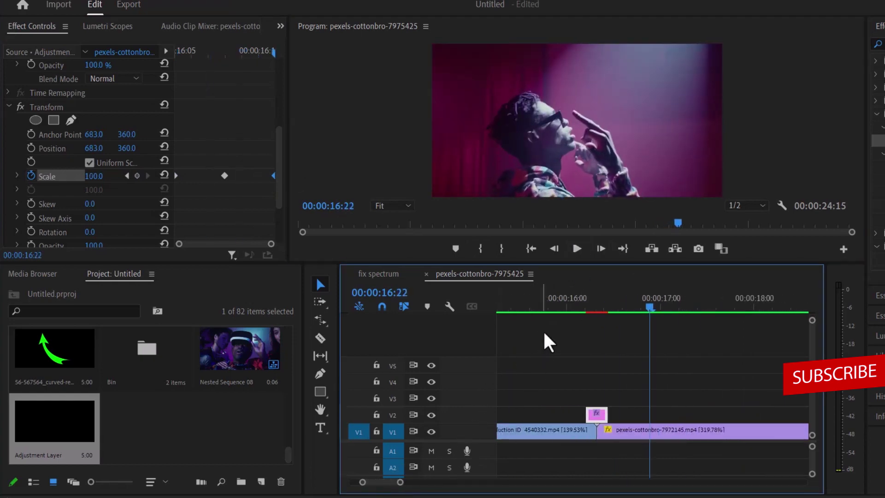
{"action": "left_click", "coordinate": [568, 312]}
{"action": "left_click", "coordinate": [577, 249]}
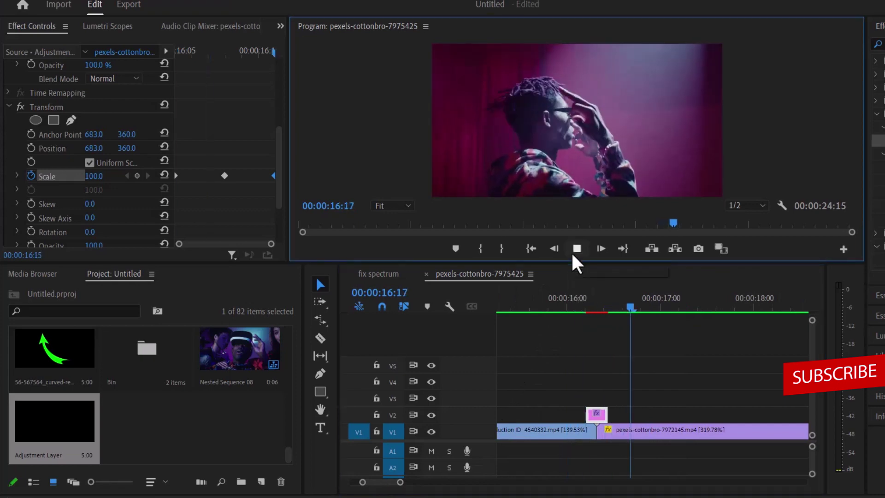
{"action": "left_click", "coordinate": [577, 248]}
{"action": "left_click", "coordinate": [548, 309]}
{"action": "left_click", "coordinate": [577, 249]}
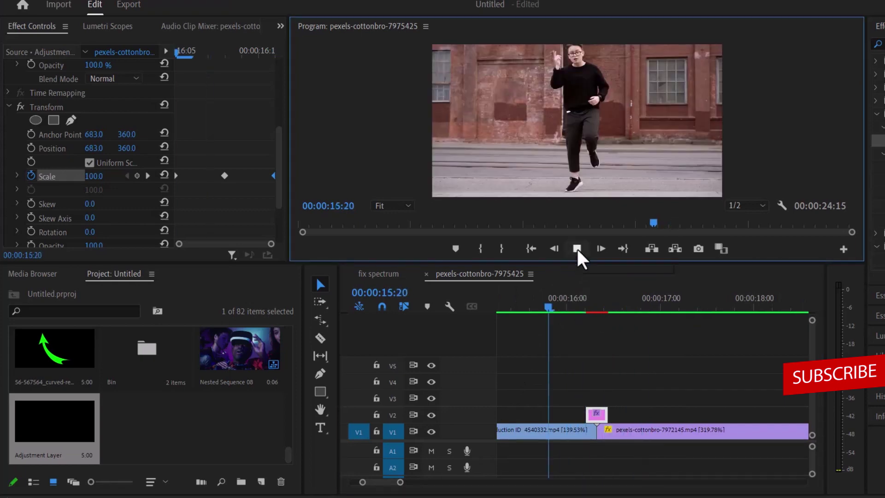
Place the marked range of the 10 Glitch Transitions Pack on track V4 across 20:00
{"action": "key", "text": "minus"}
{"action": "left_click", "coordinate": [708, 308]}
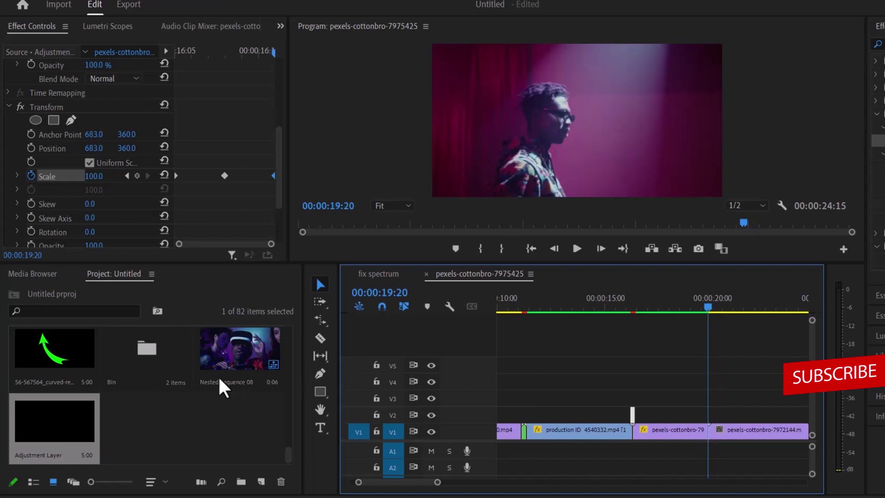
{"action": "double_click", "coordinate": [160, 369]}
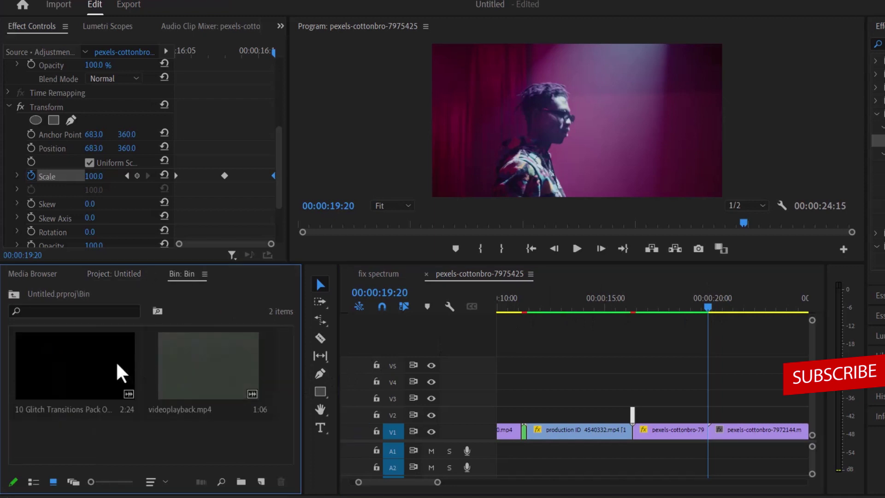
{"action": "double_click", "coordinate": [98, 362]}
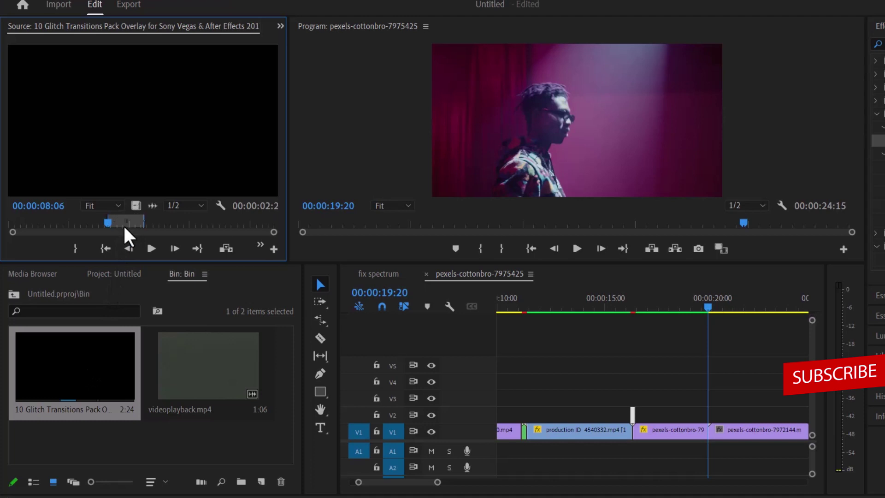
{"action": "left_click_drag", "start_coordinate": [109, 222], "coordinate": [677, 376]}
{"action": "key", "text": "equal"}
{"action": "key", "text": "equal"}
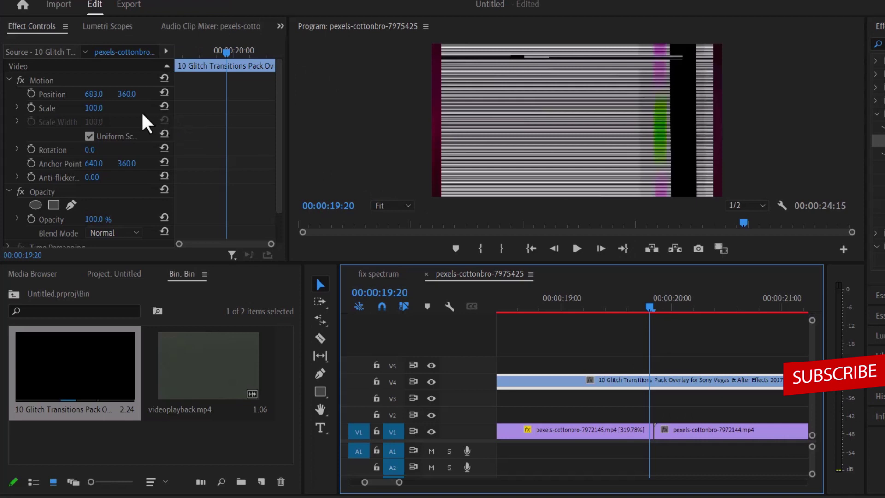
Stretch the overlay to Scale Width 111, shift it over the cut, and set Linear Dodge blending
{"action": "left_click", "coordinate": [90, 135]}
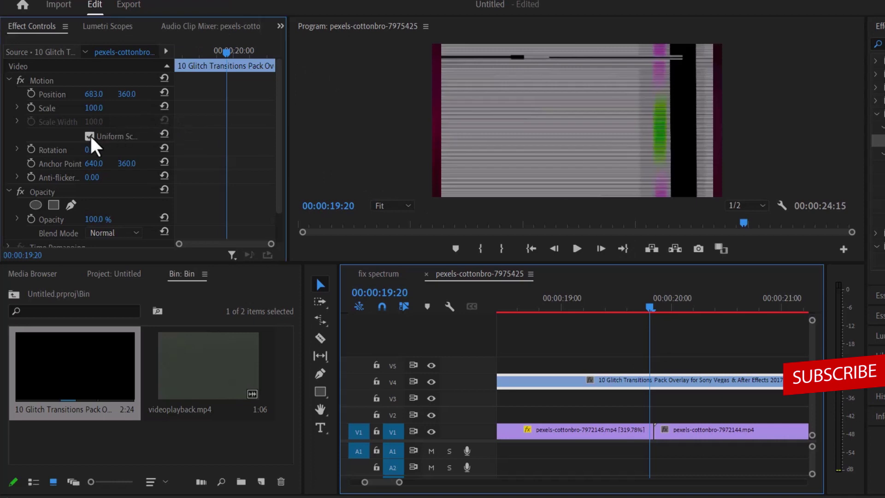
{"action": "left_click_drag", "start_coordinate": [94, 121], "coordinate": [97, 131]}
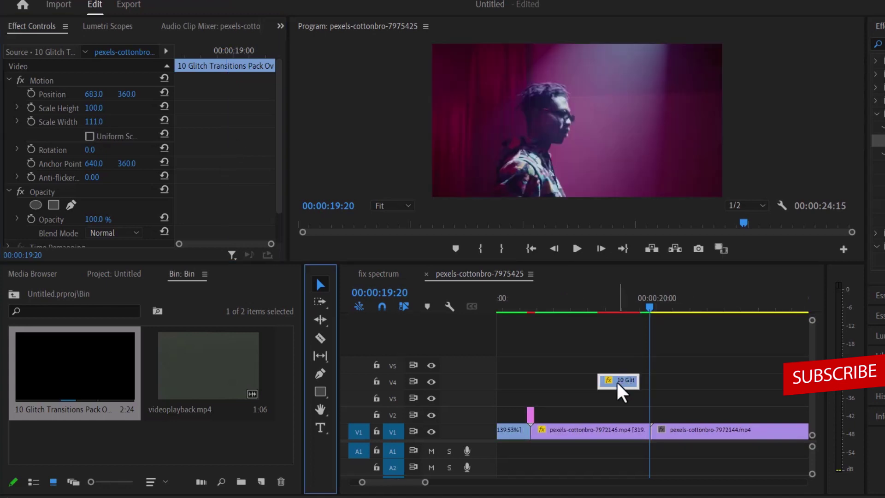
{"action": "left_click_drag", "start_coordinate": [616, 382], "coordinate": [650, 388]}
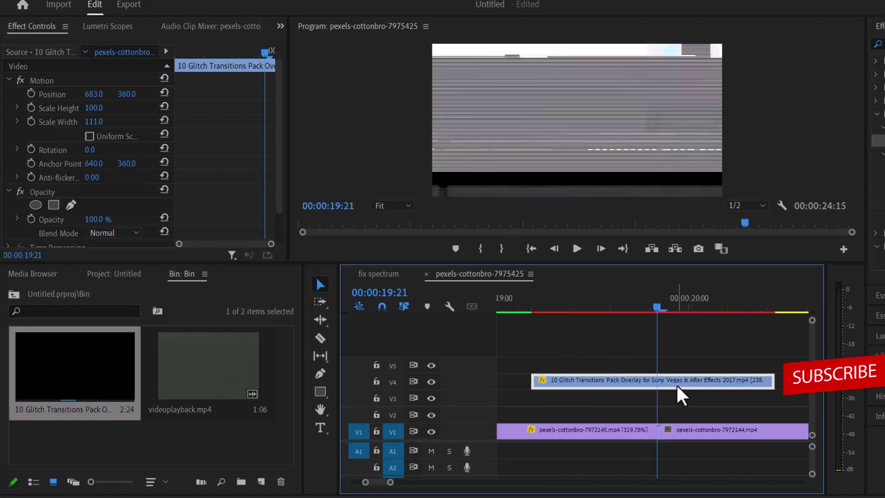
{"action": "left_click", "coordinate": [137, 232]}
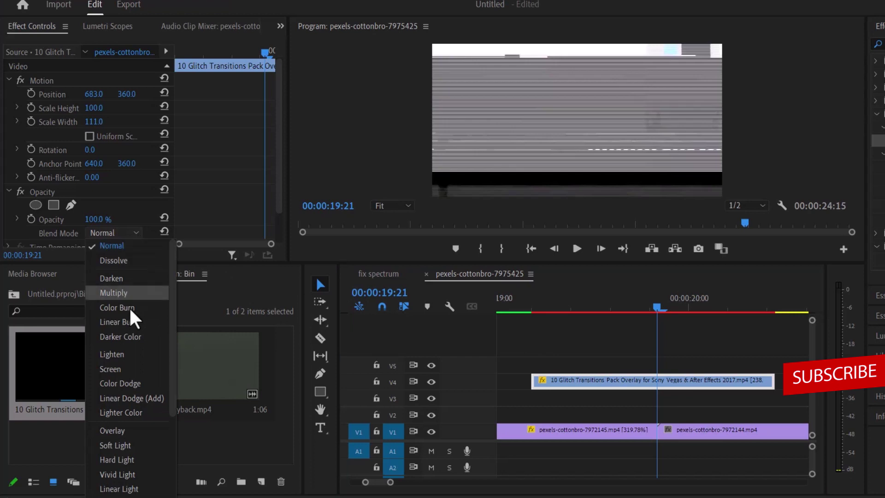
{"action": "left_click", "coordinate": [127, 394]}
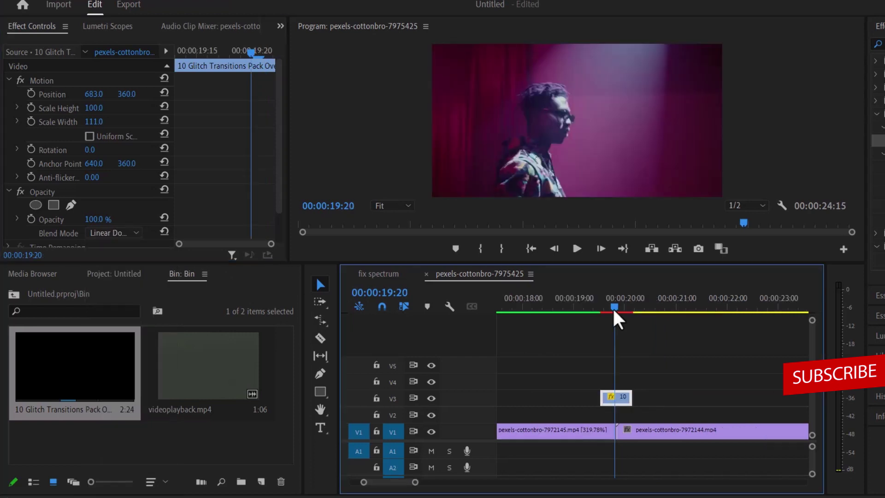
{"action": "left_click", "coordinate": [542, 307]}
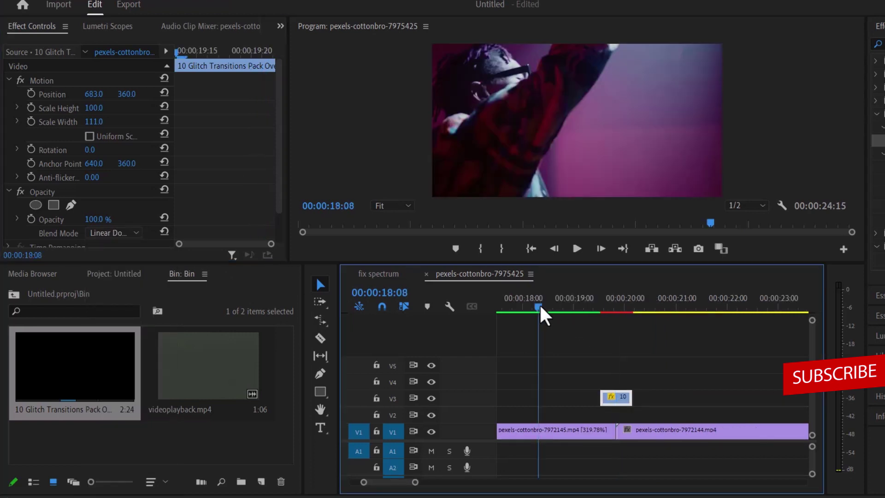
{"action": "left_click", "coordinate": [577, 249]}
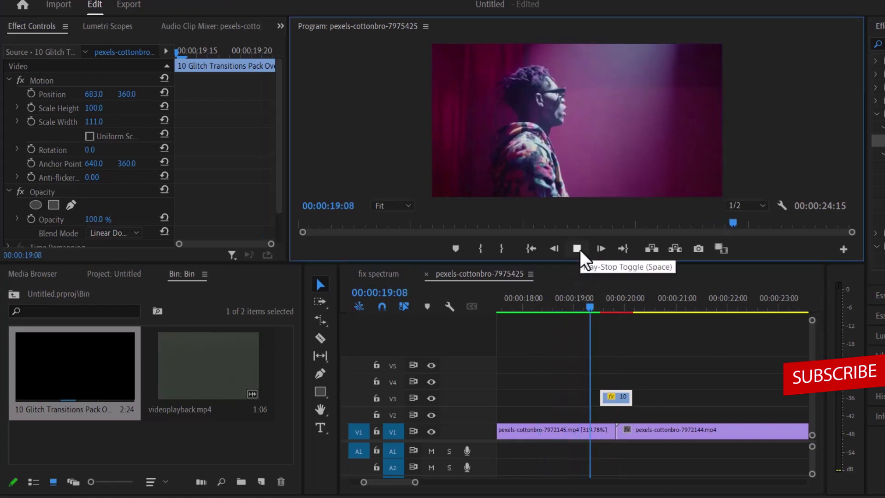
{"action": "left_click", "coordinate": [577, 249]}
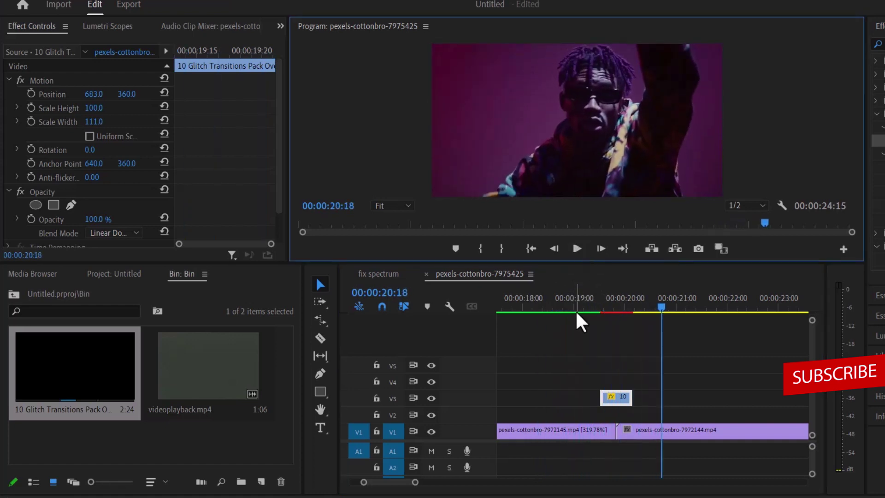
{"action": "left_click", "coordinate": [526, 310]}
{"action": "left_click", "coordinate": [577, 249]}
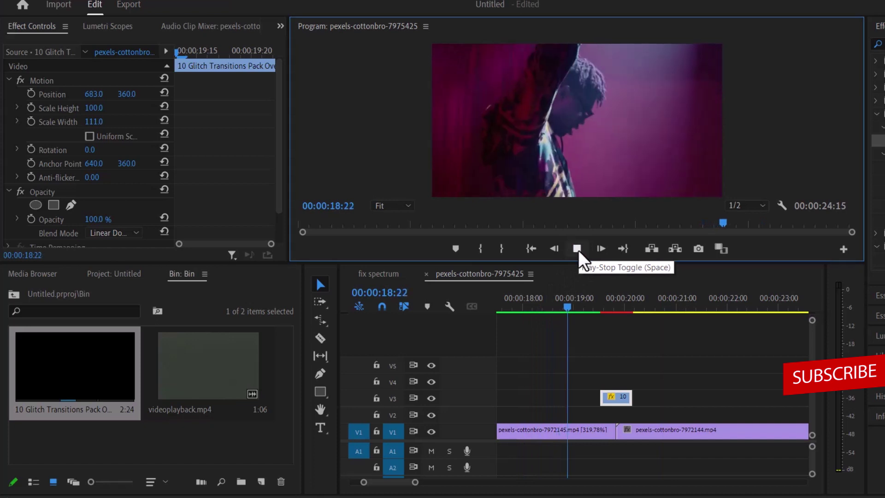
{"action": "left_click", "coordinate": [577, 249]}
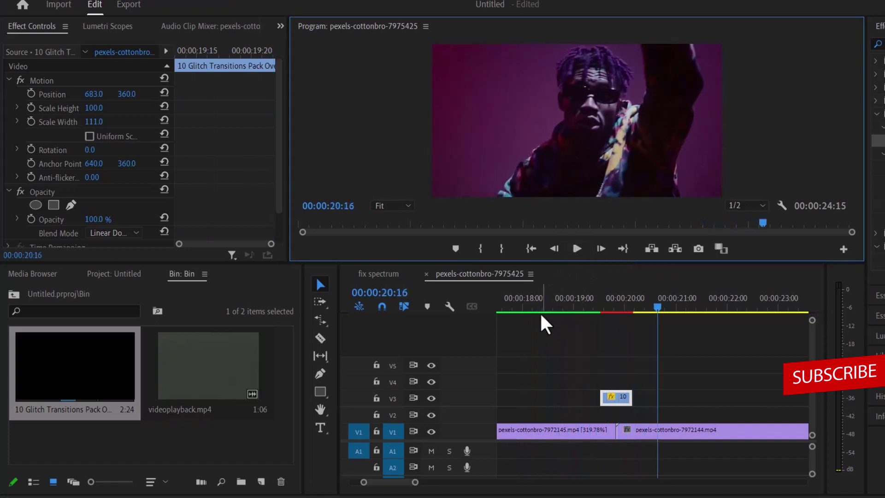
{"action": "left_click", "coordinate": [527, 303]}
{"action": "left_click", "coordinate": [577, 249]}
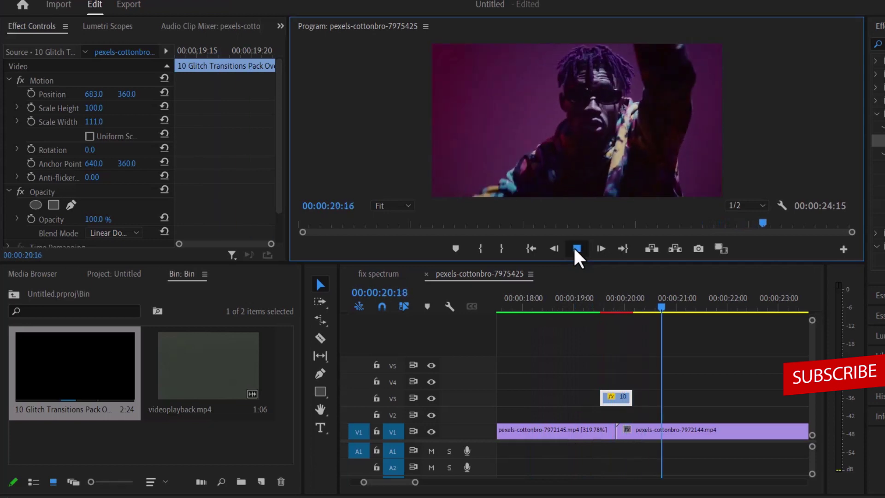
{"action": "left_click", "coordinate": [577, 249]}
{"action": "left_click", "coordinate": [548, 305]}
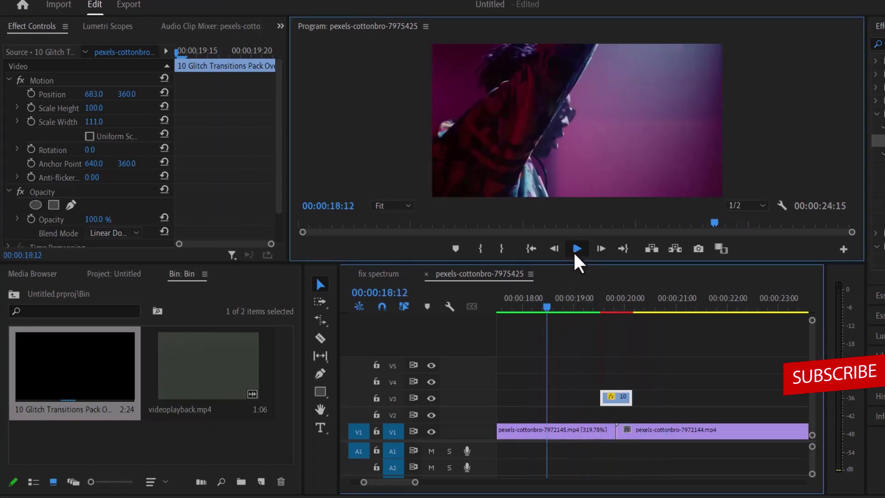
{"action": "left_click", "coordinate": [577, 249]}
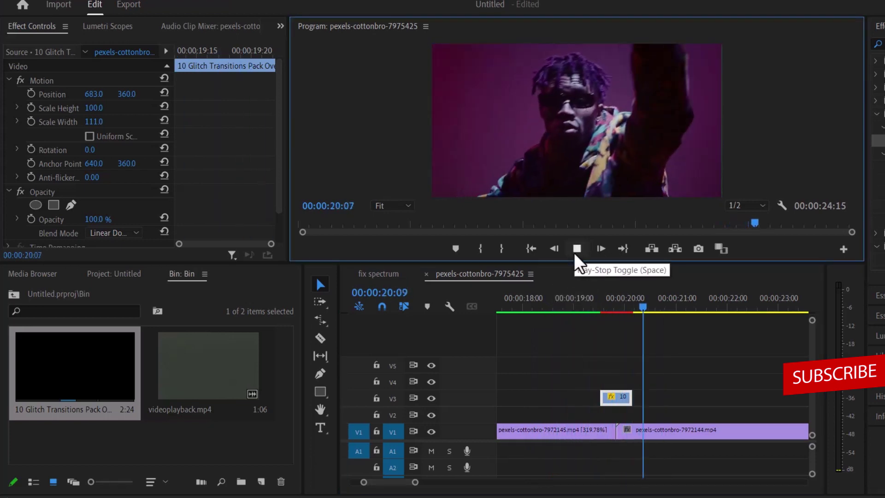